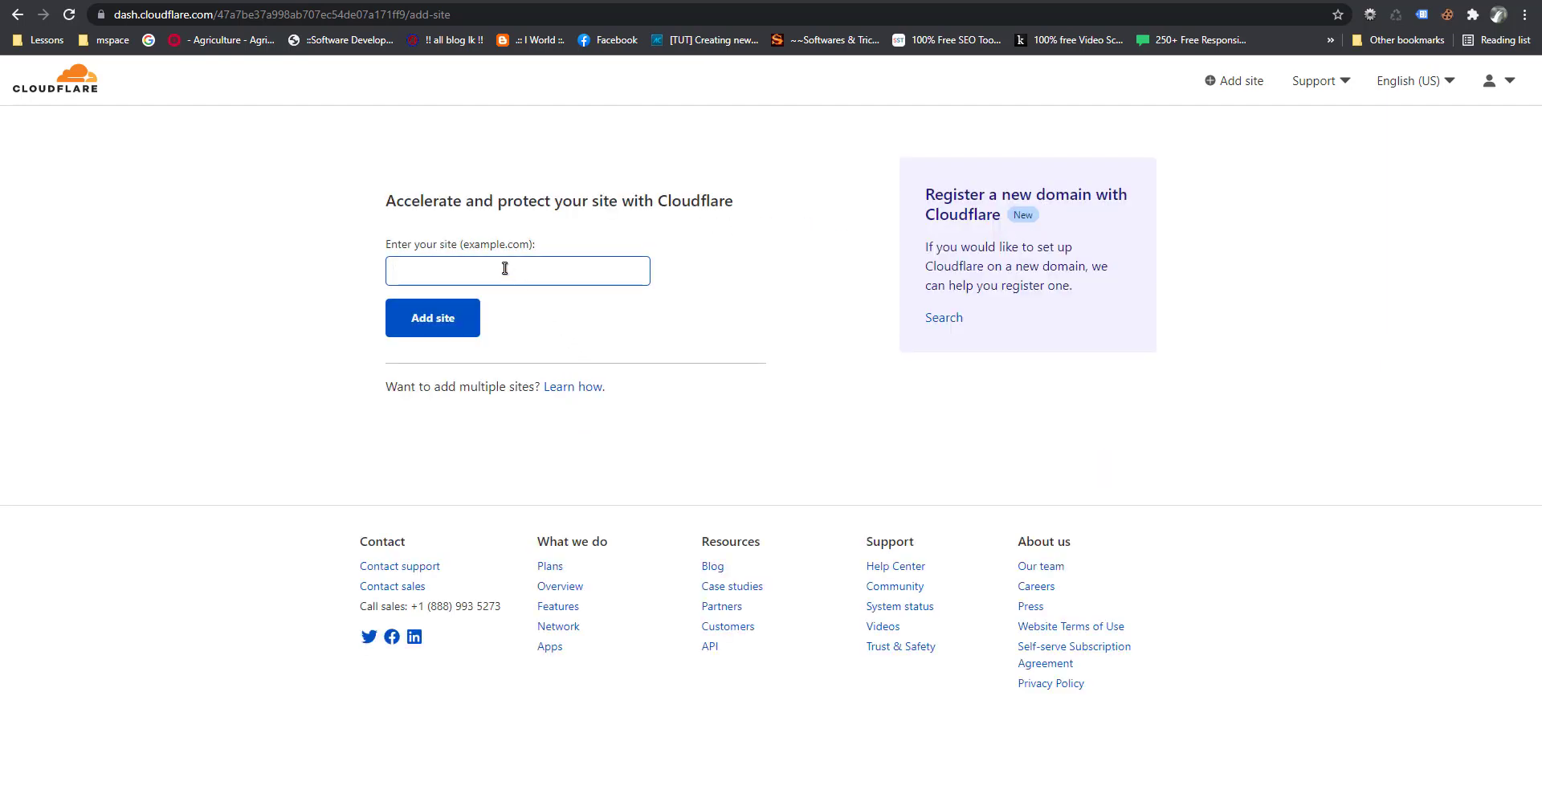
- Paste teachlanka.com as the site name and add it to Cloudflare
text(teachlanka.com)
click(455, 323)
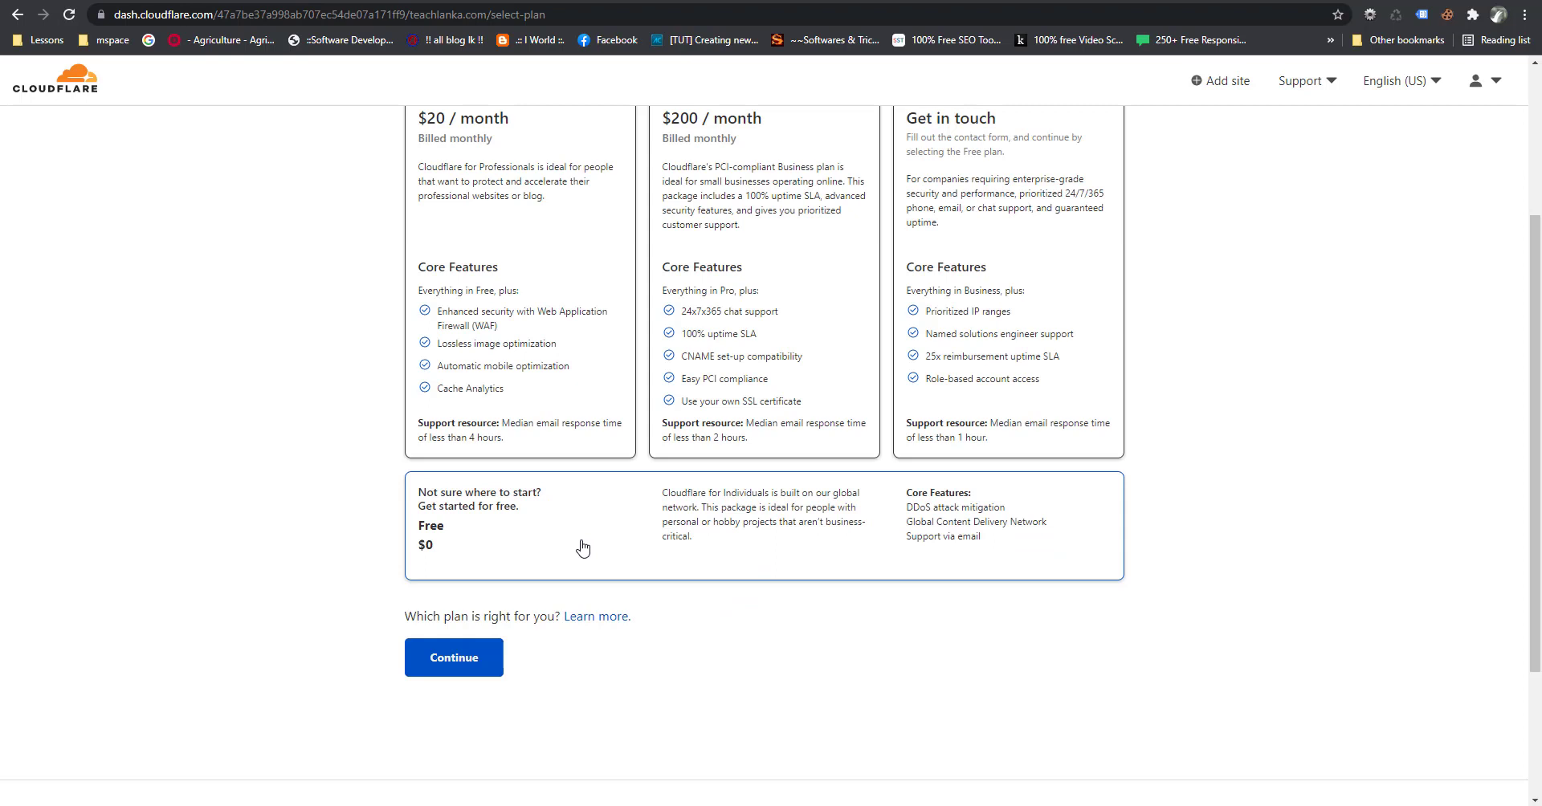
- Choose the Free plan and accept the scanned DNS records for teachlanka.com
click(583, 547)
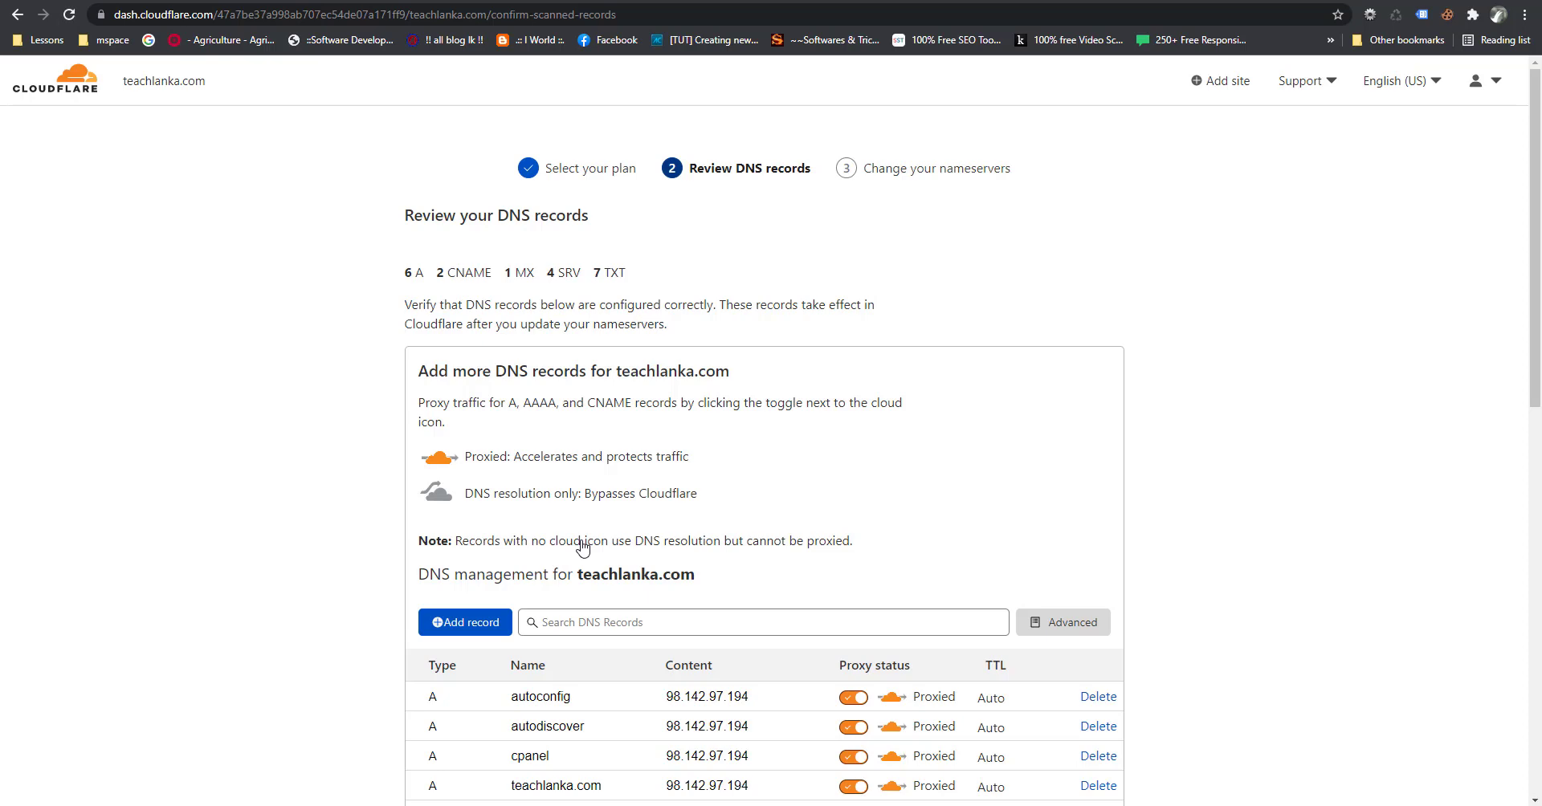
scroll(500, 485, down, 8)
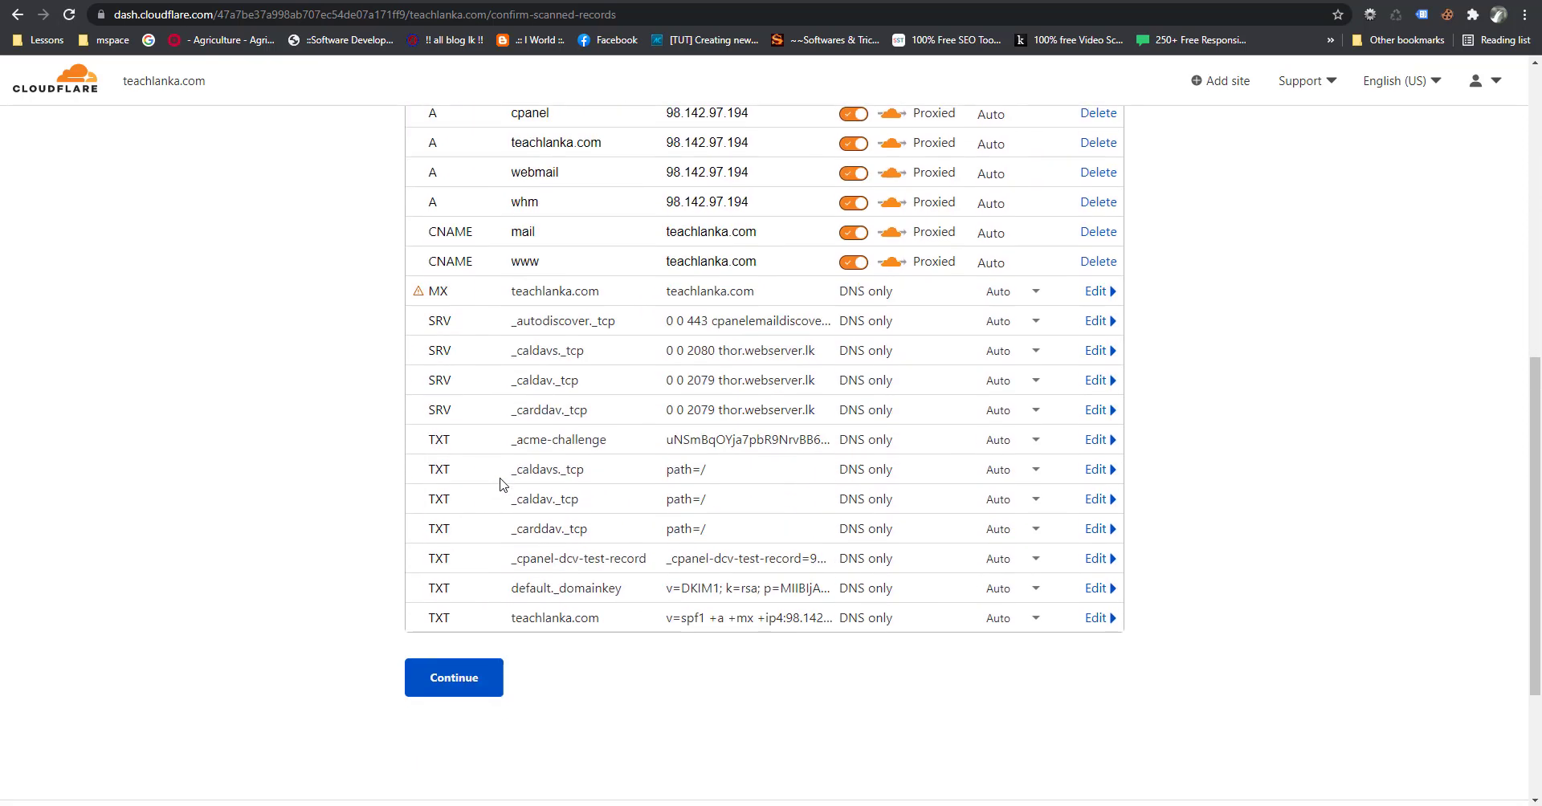
scroll(500, 484, down, 3)
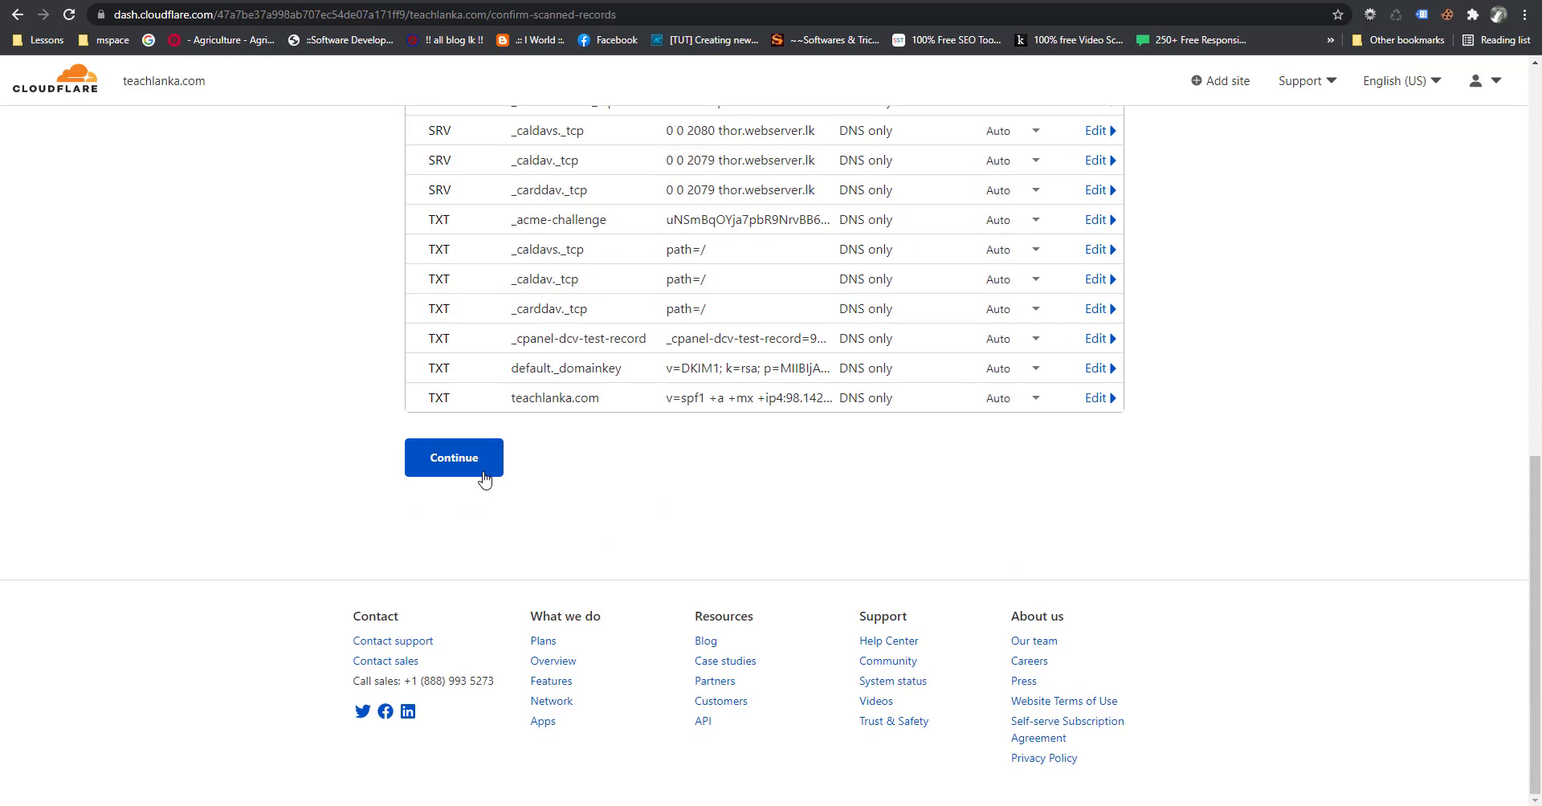
click(454, 458)
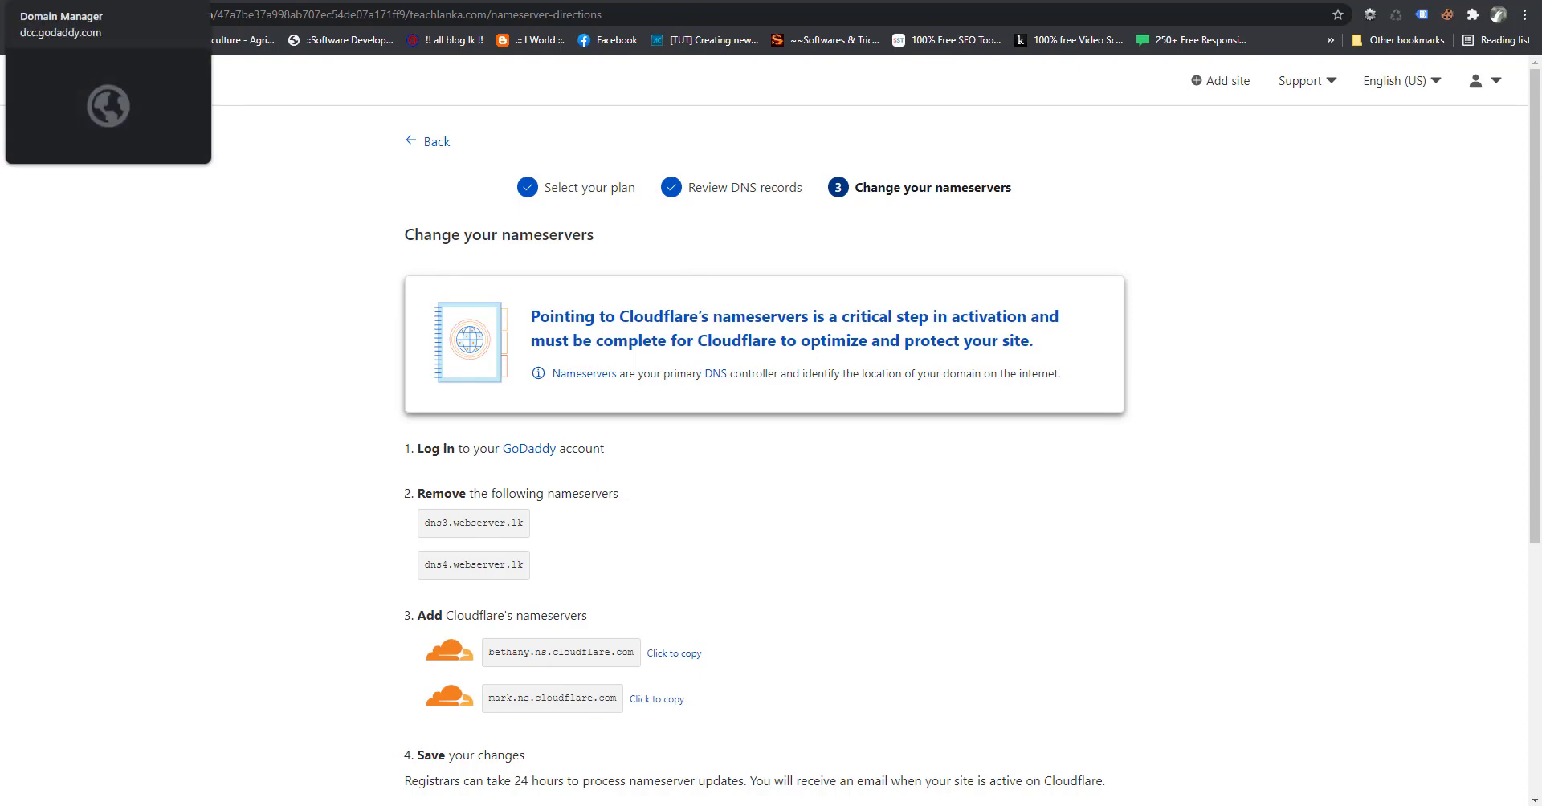
click(104, 0)
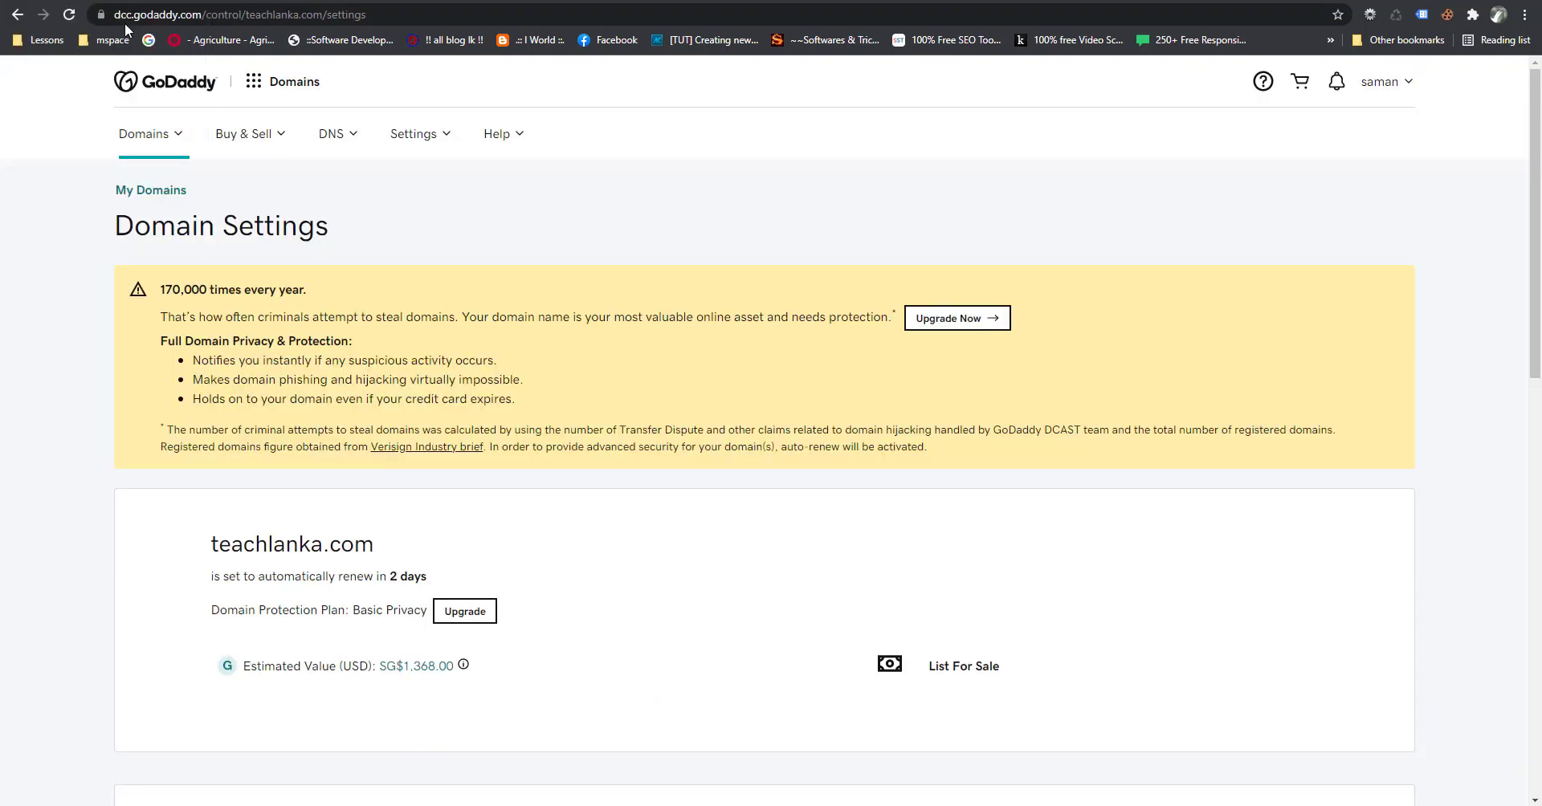
- Open DNS management for teachlanka.com from GoDaddy's domain settings
scroll(522, 257, down, 10)
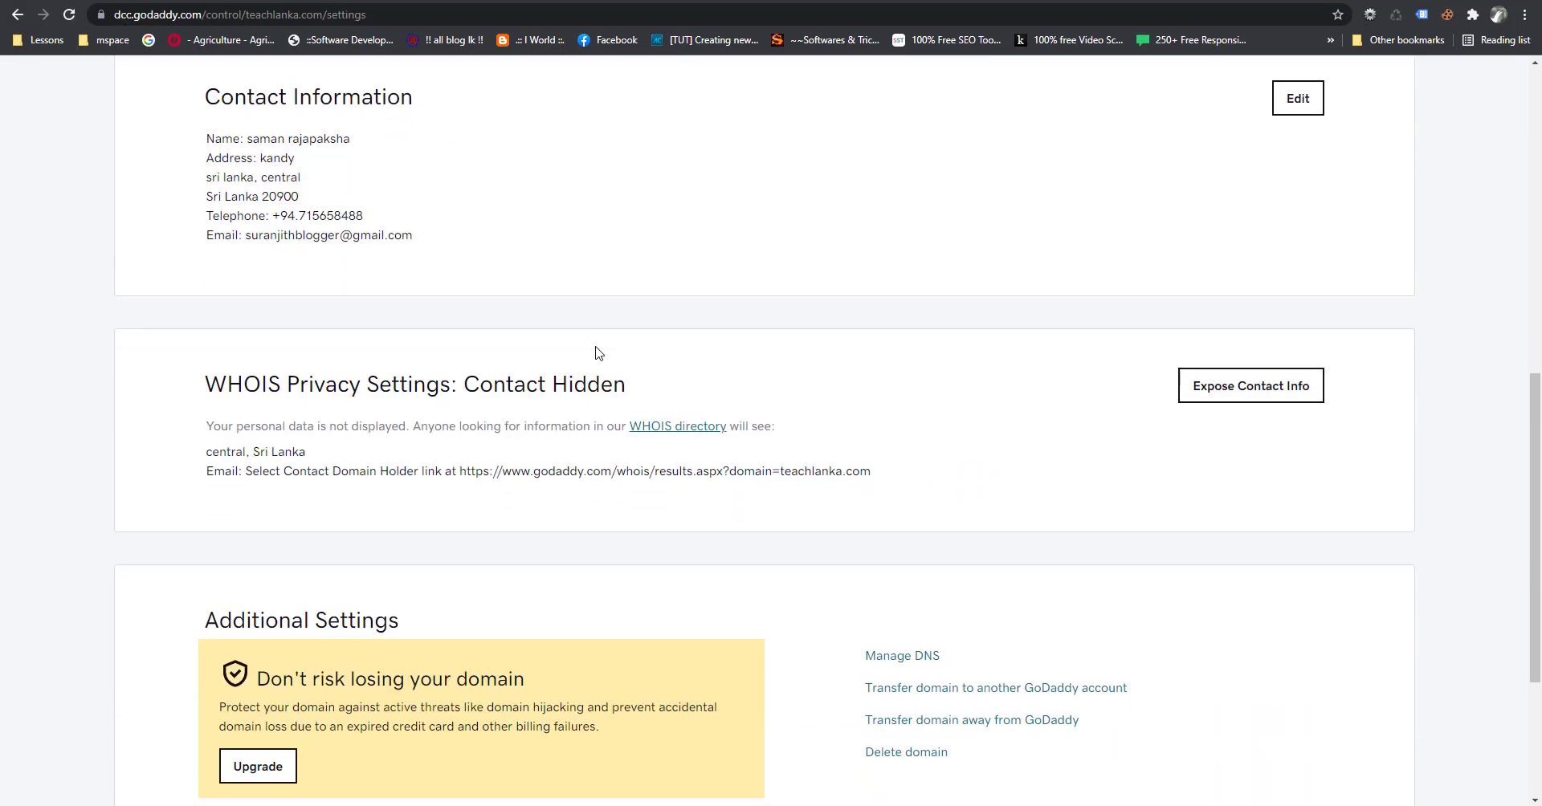
scroll(599, 354, down, 3)
scroll(599, 354, up, 5)
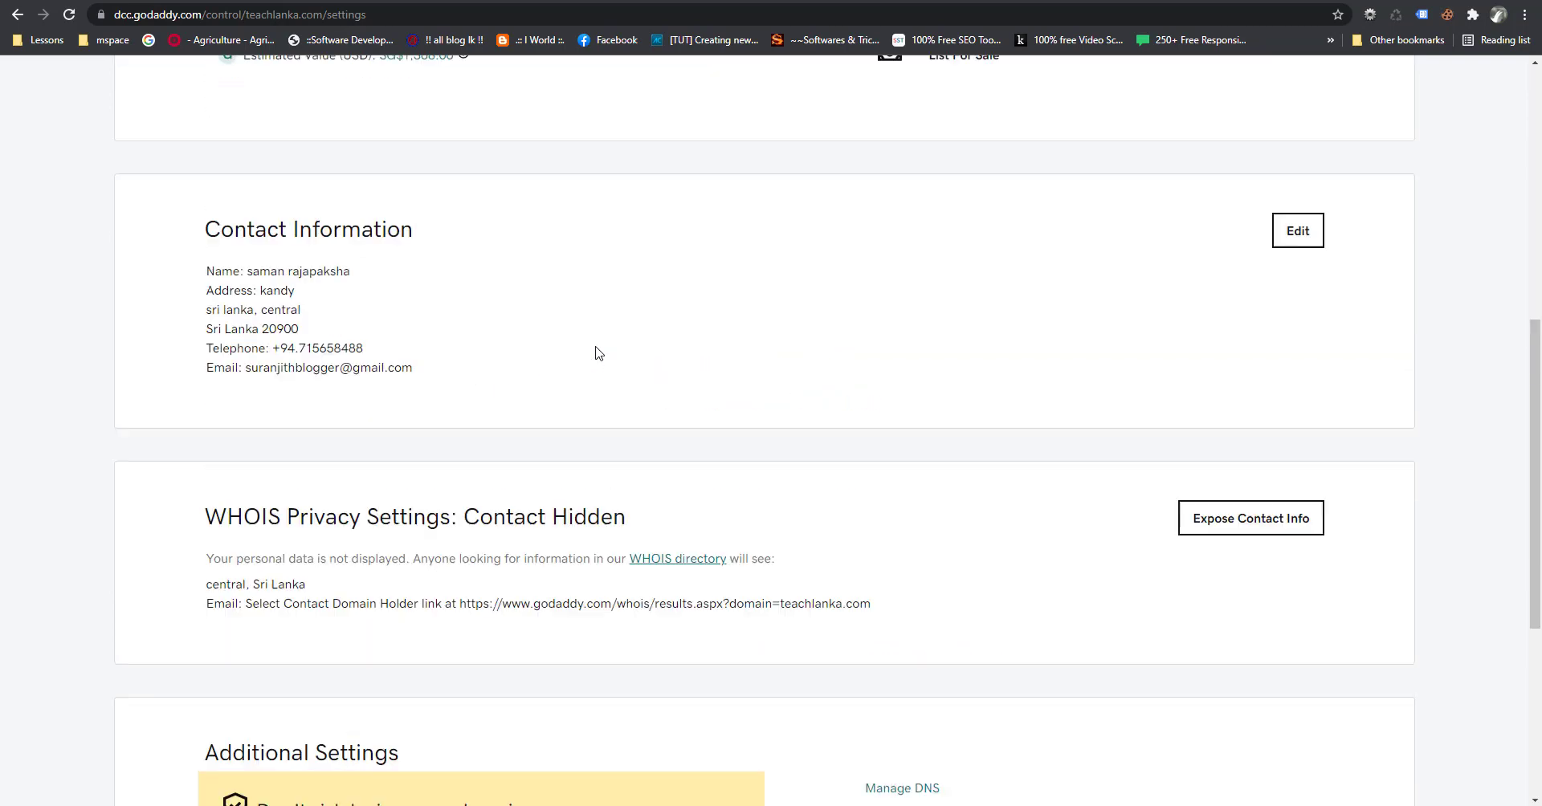
scroll(598, 354, up, 8)
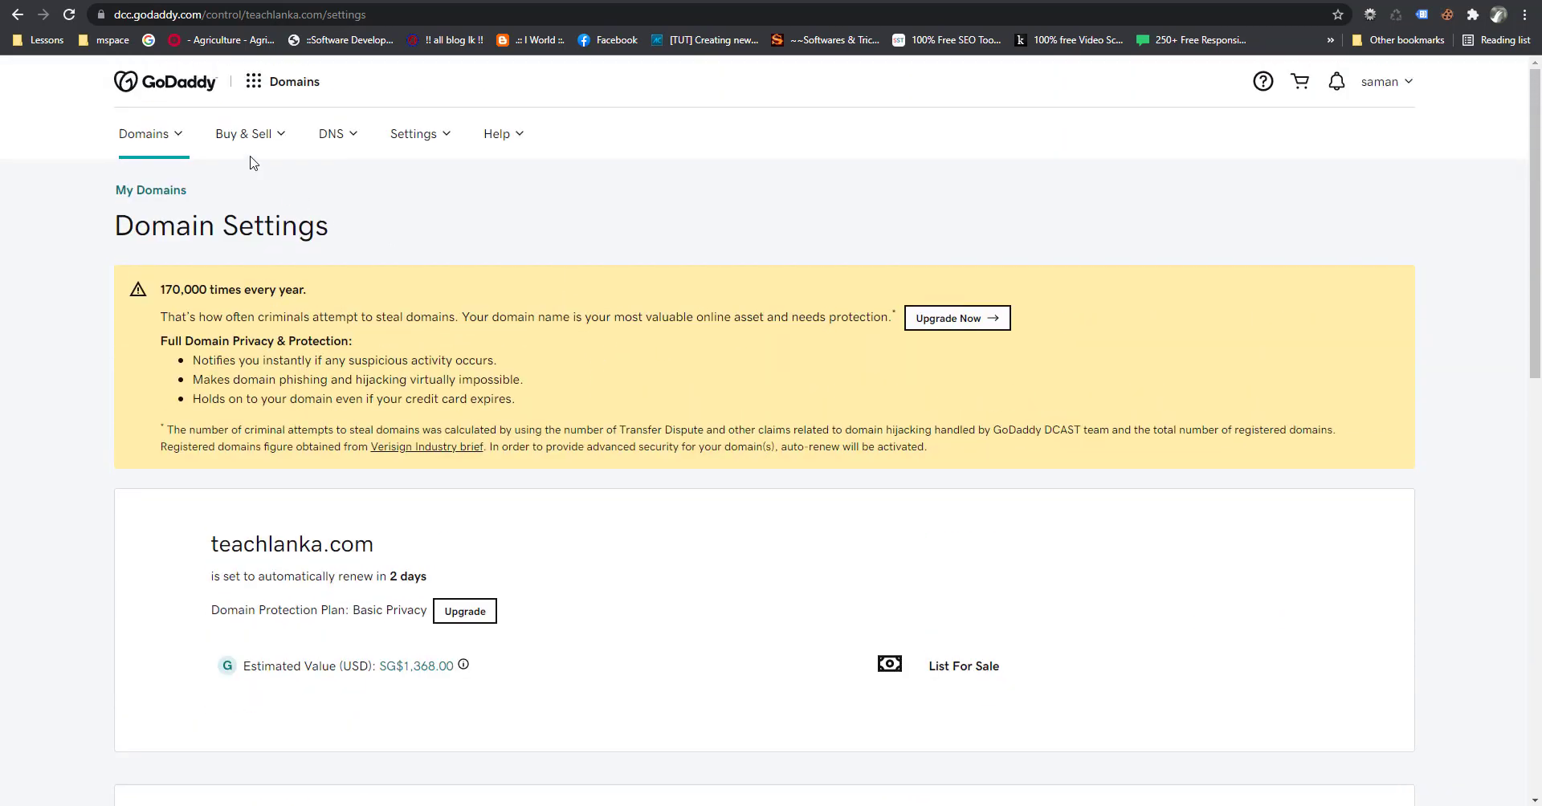
scroll(899, 390, down, 15)
click(903, 387)
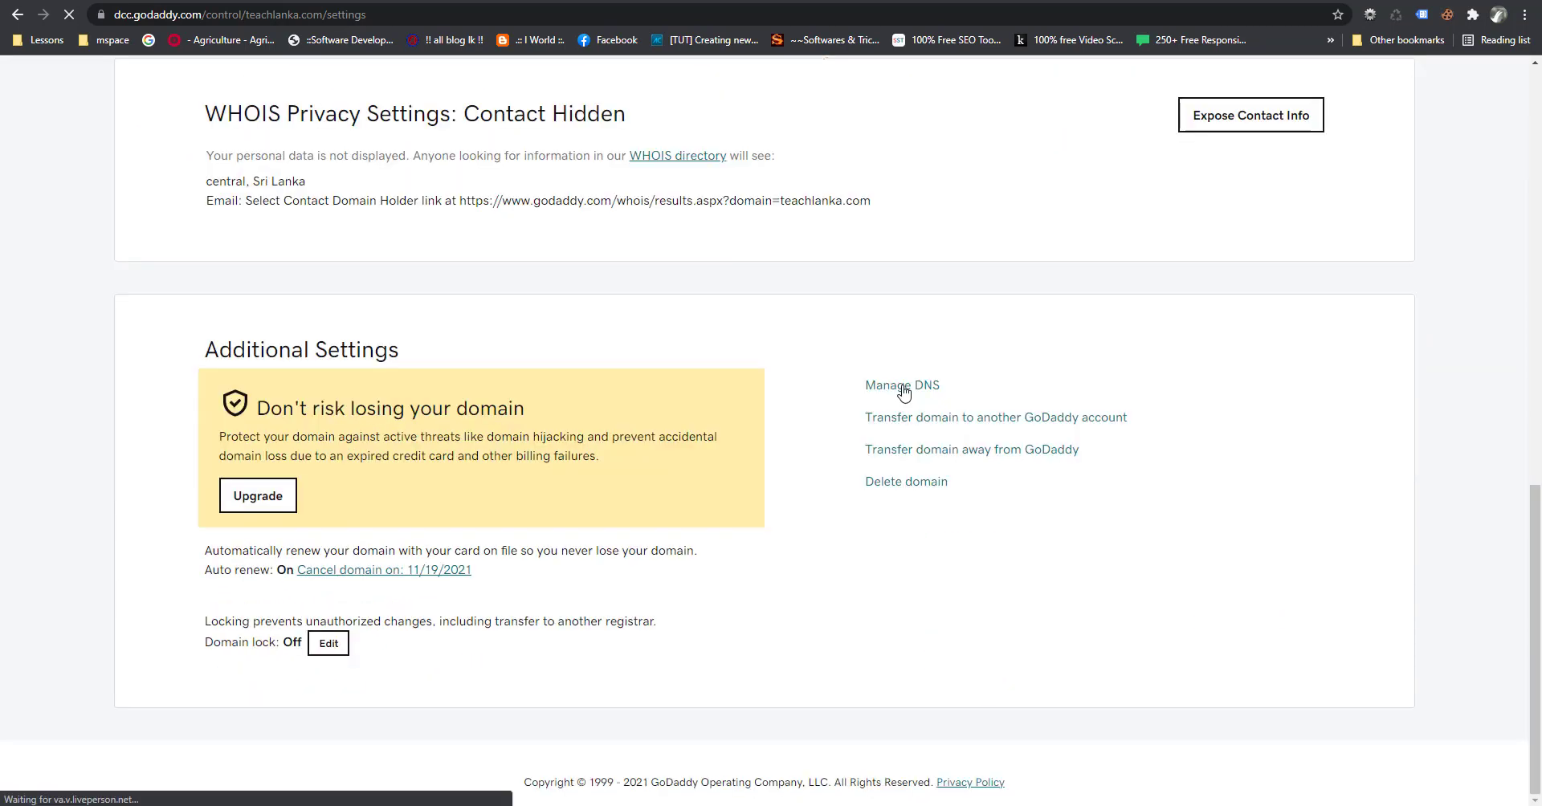
- Start changing teachlanka.com's nameservers from the Nameservers section
scroll(1303, 482, up, 6)
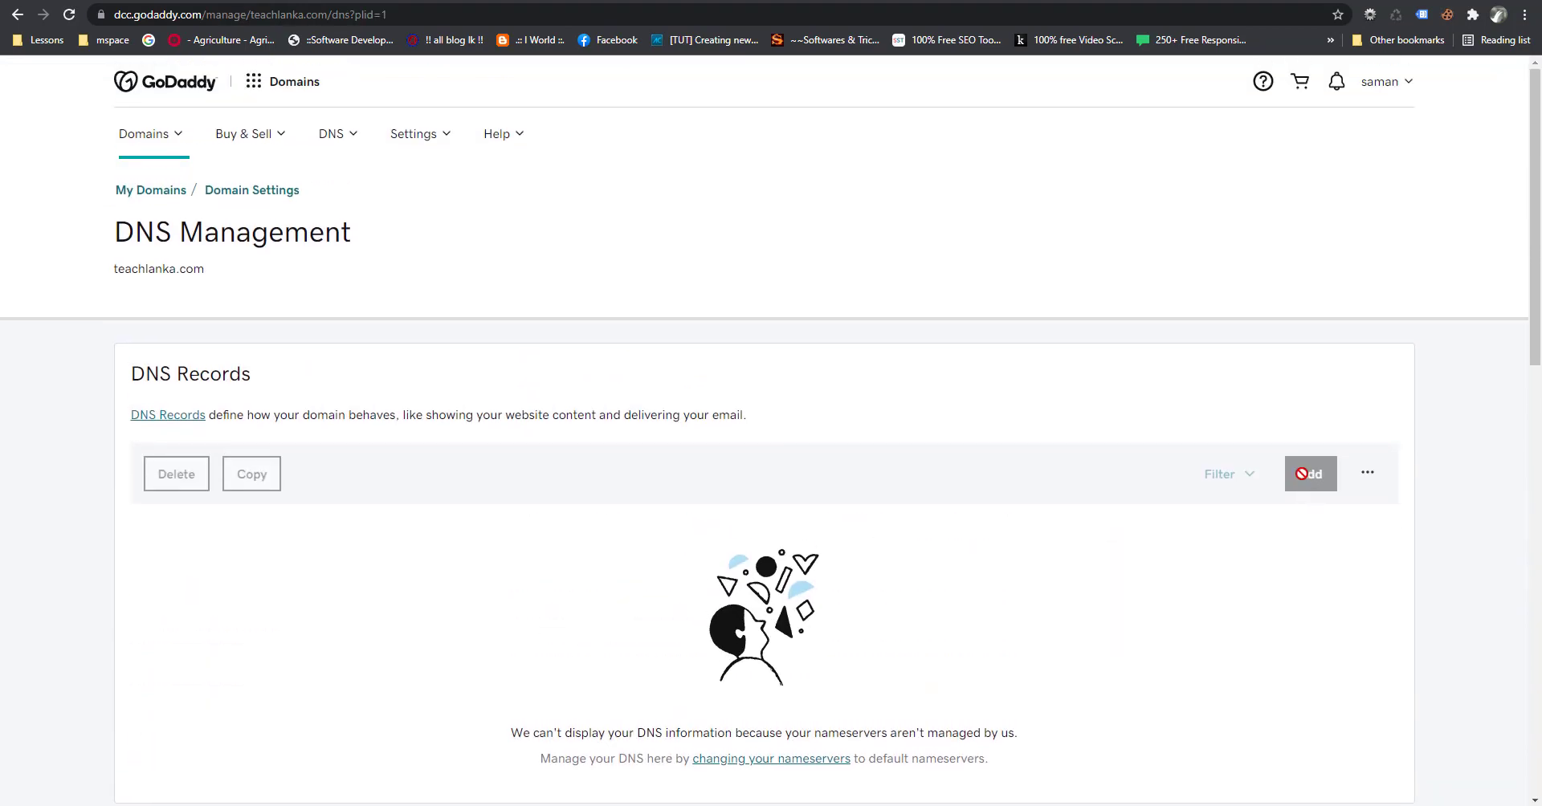
scroll(1300, 476, down, 4)
scroll(1301, 482, down, 5)
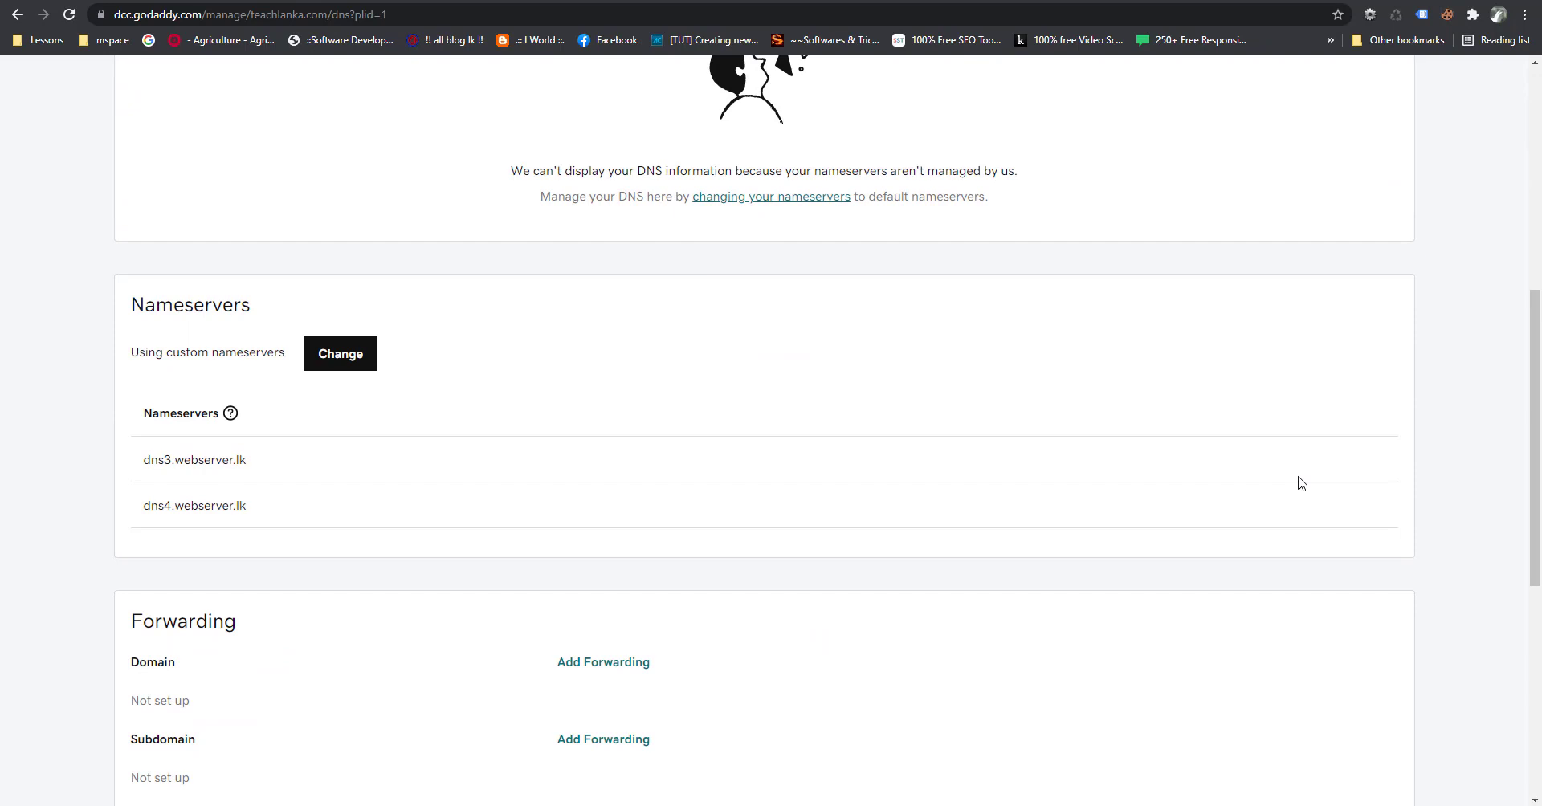
scroll(1298, 472, up, 2)
click(231, 413)
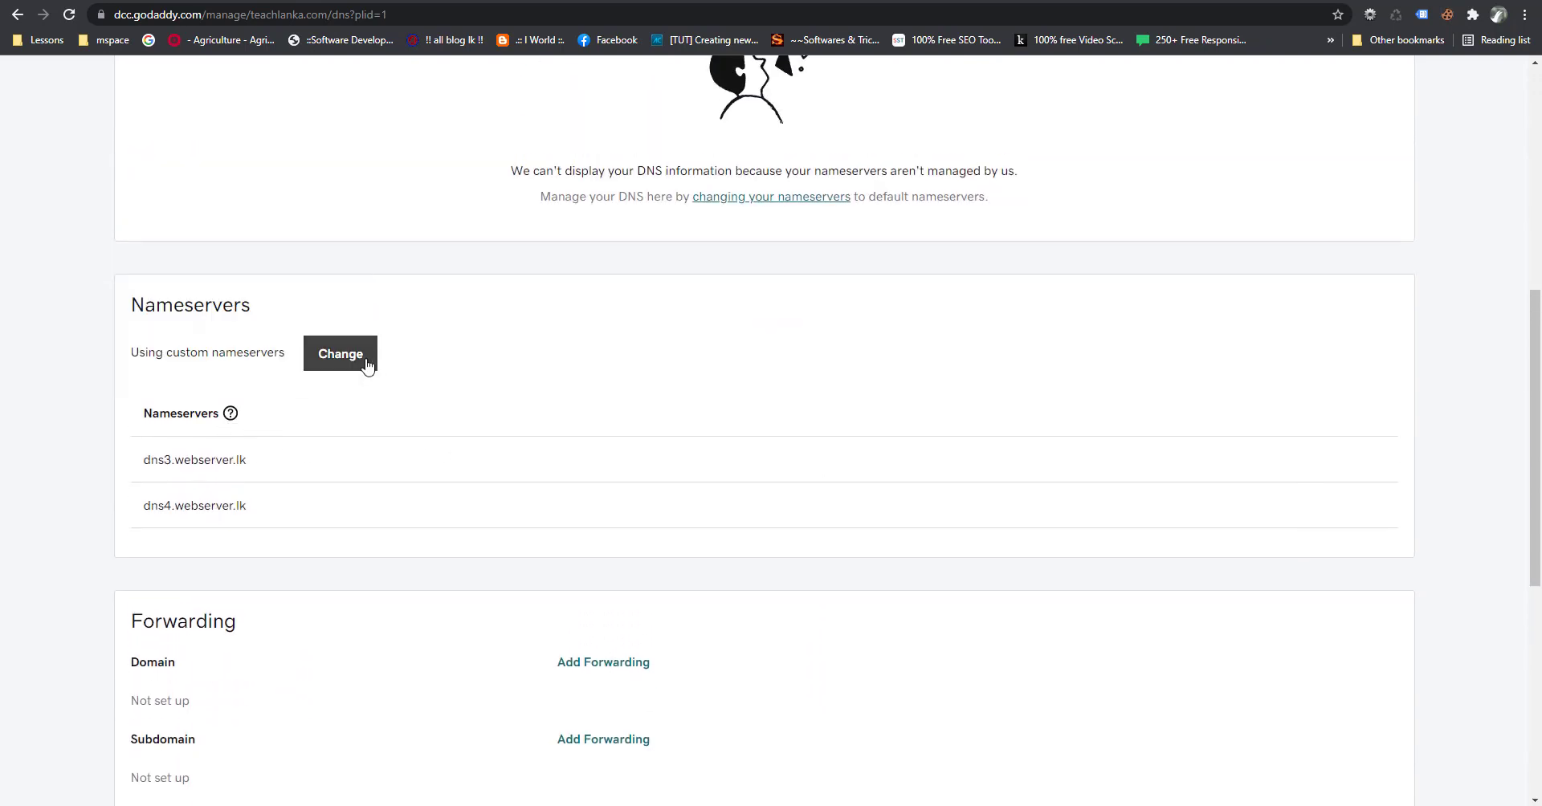
click(363, 357)
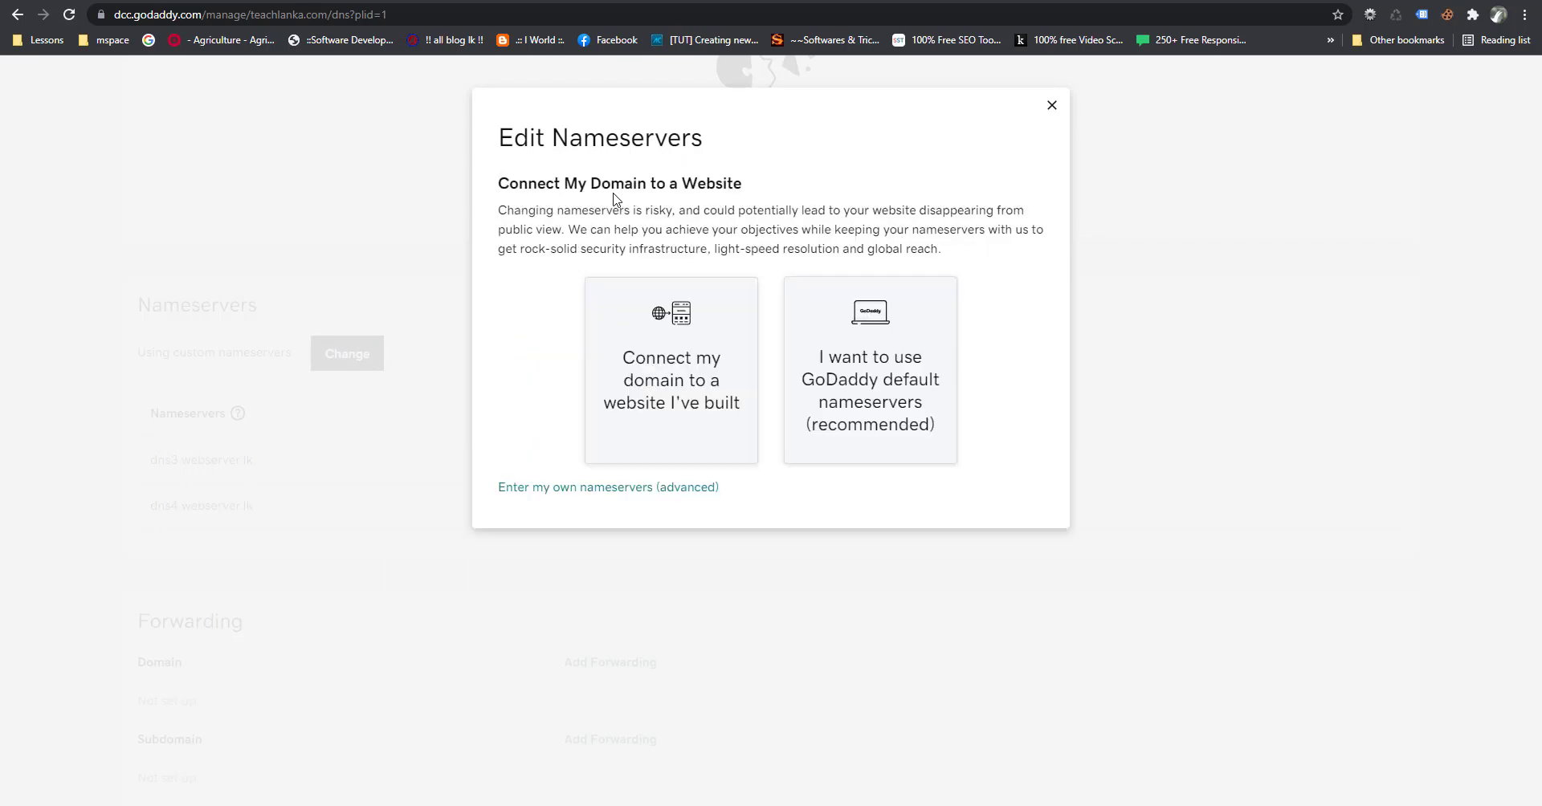
- Choose custom nameservers and clear dns3.webserver.lk and dns4.webserver.lk
click(651, 487)
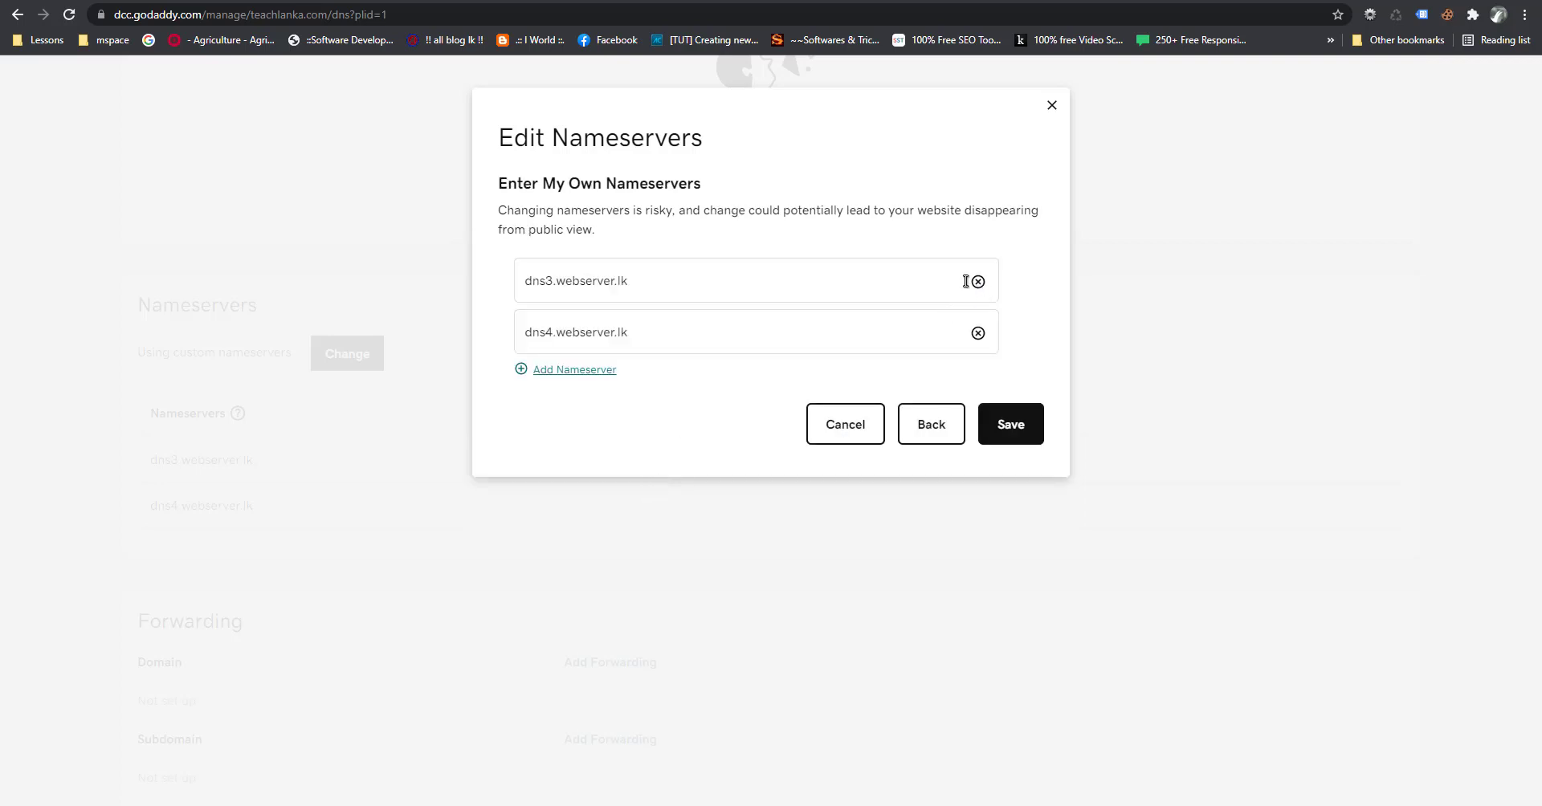
click(634, 291)
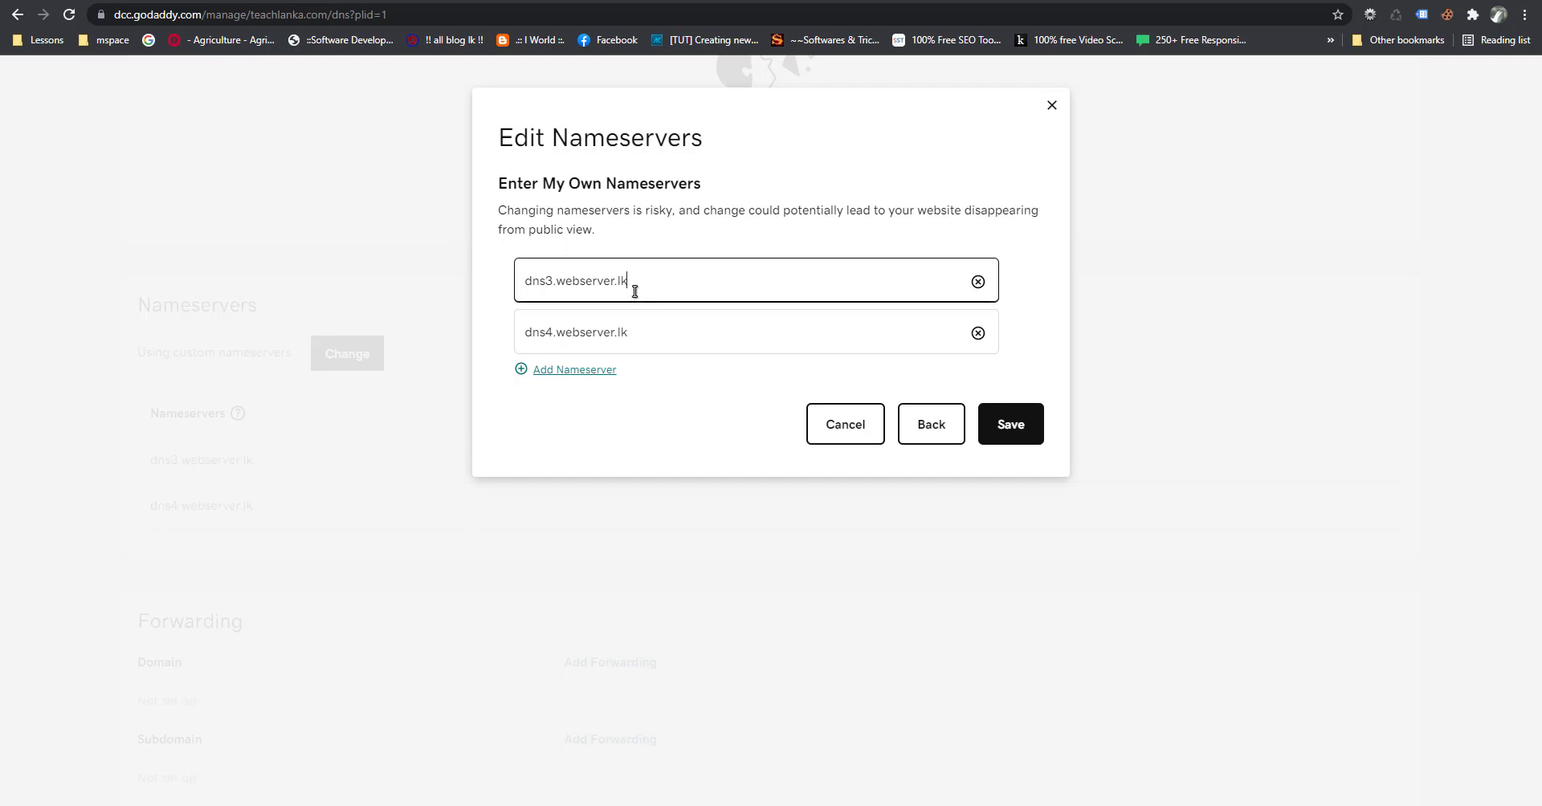
click(978, 281)
click(978, 333)
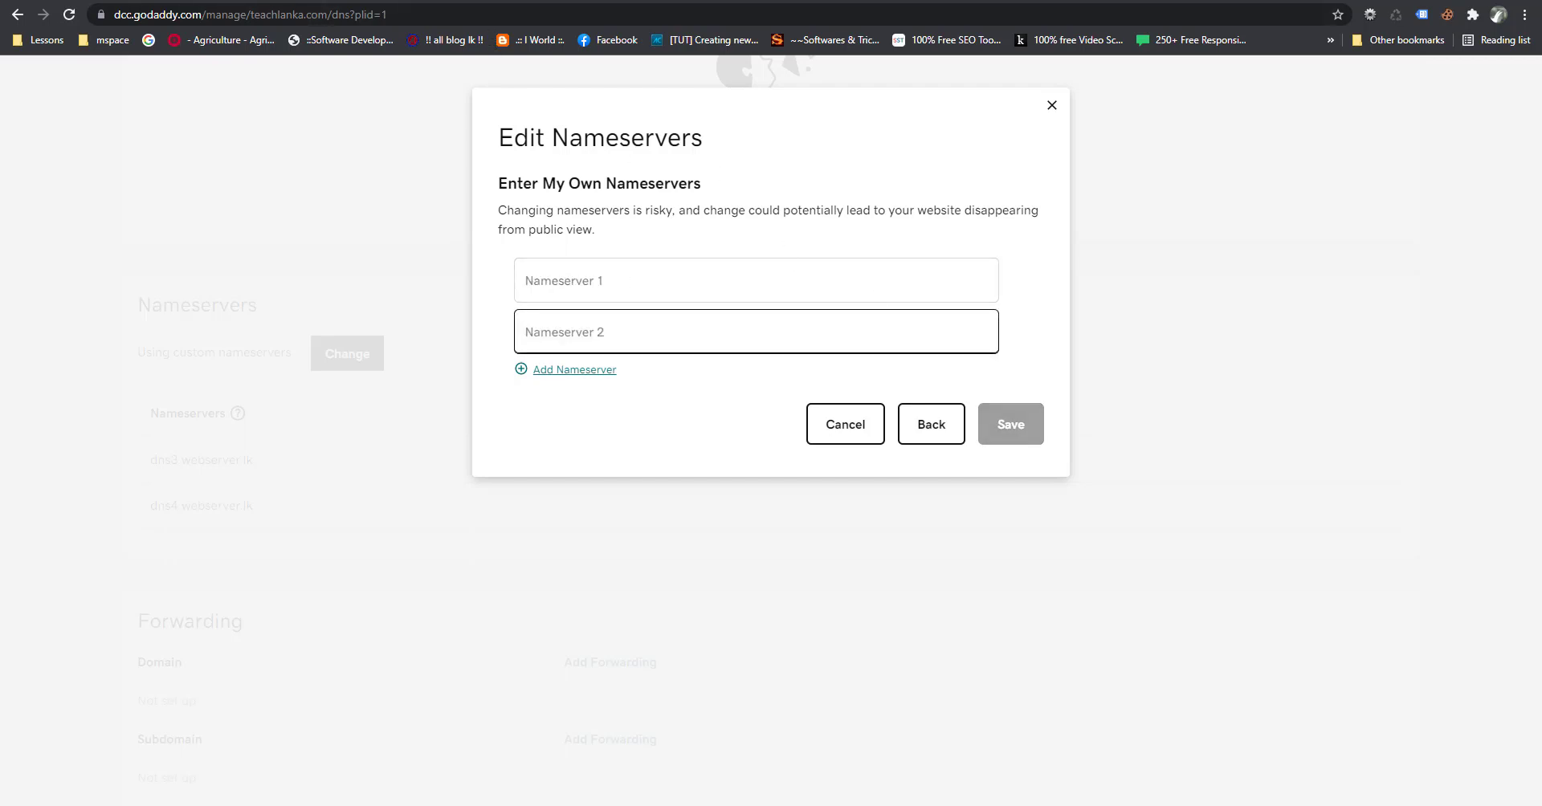
- Copy bethany.ns.cloudflare.com from Cloudflare and paste it as the first nameserver
click(482, 0)
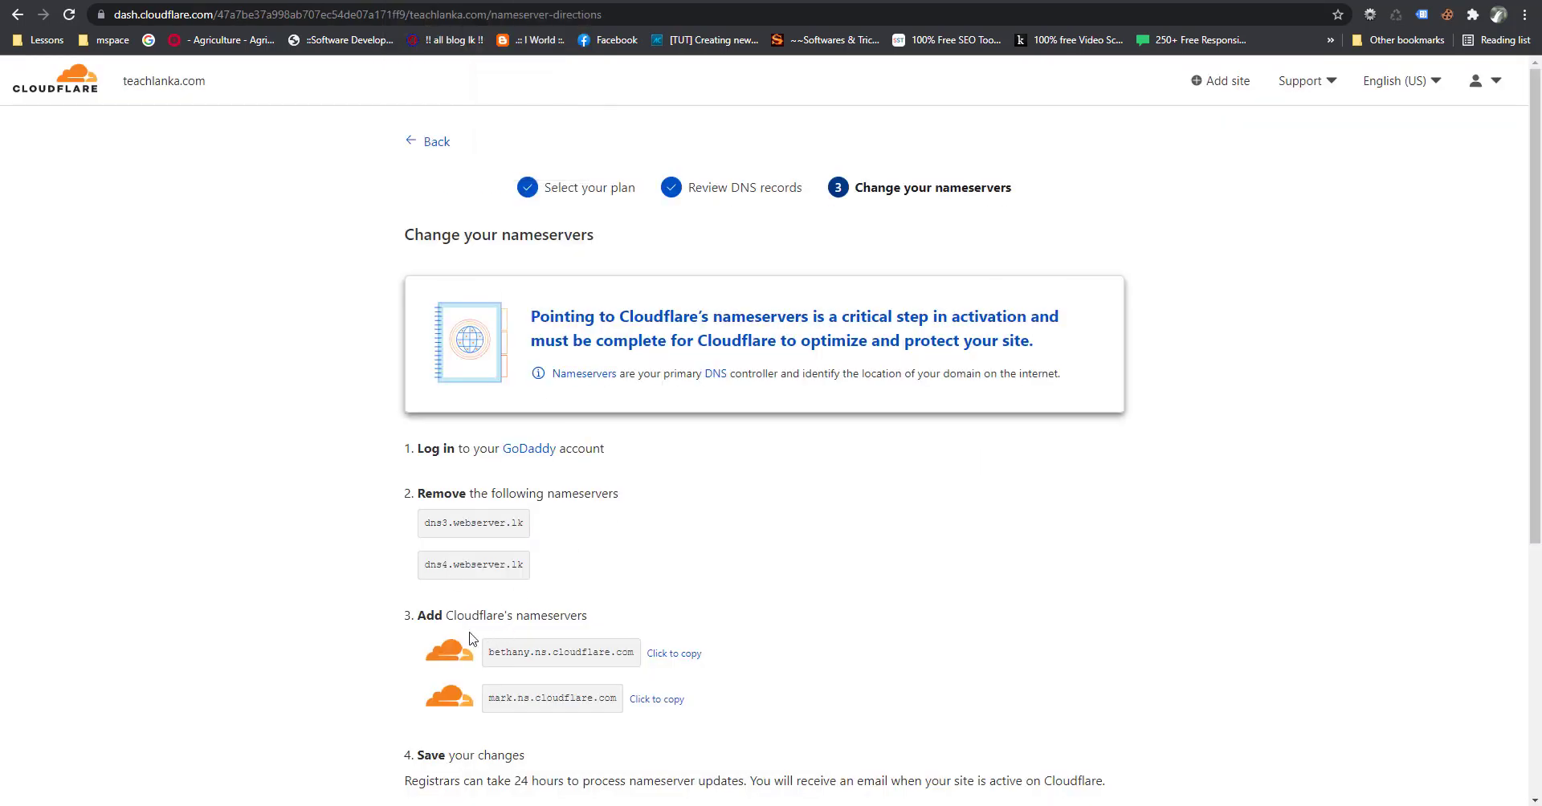
scroll(430, 543, down, 1)
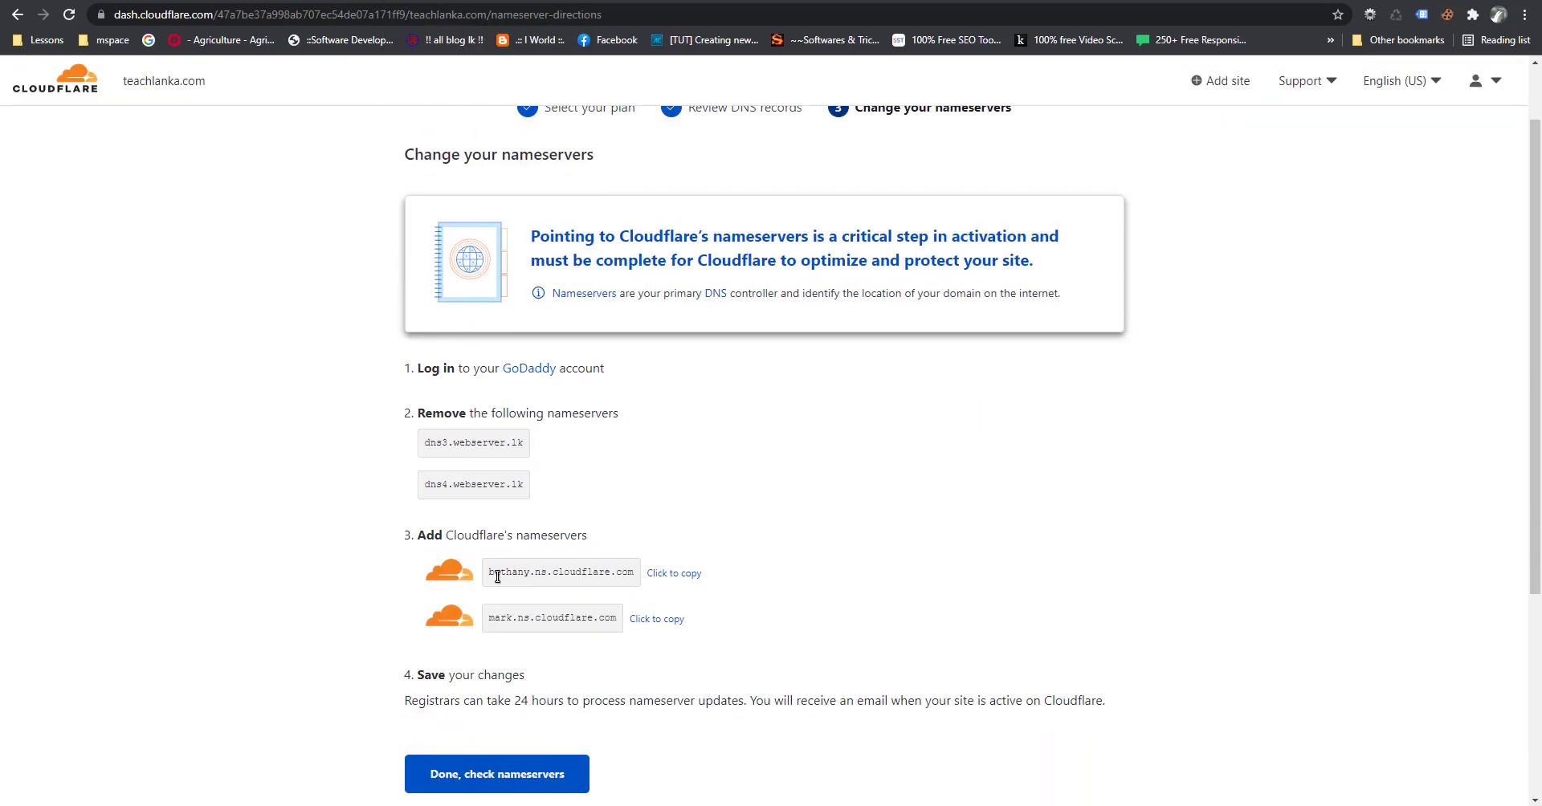
drag(488, 572, 634, 580)
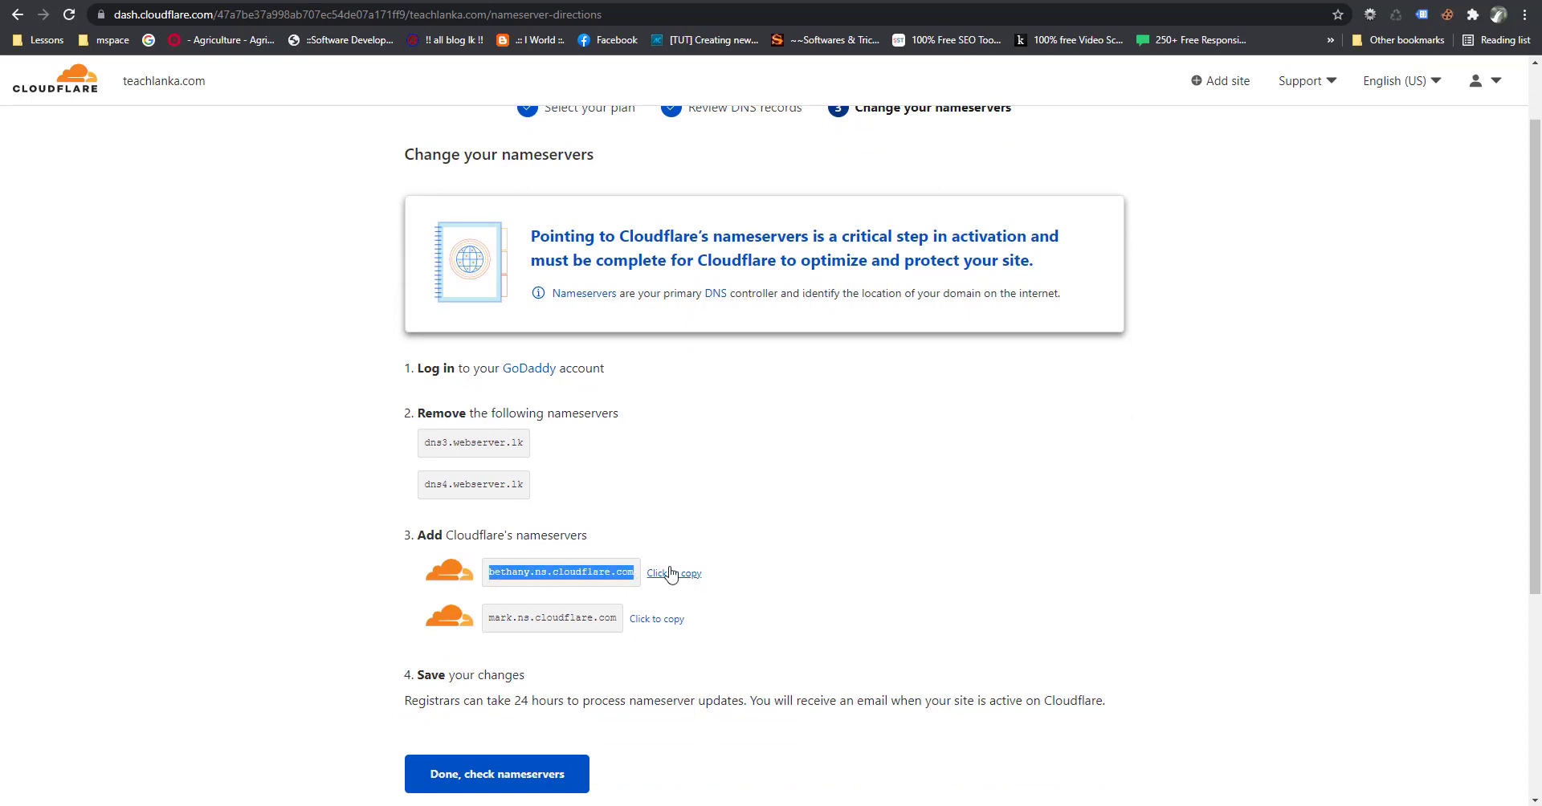
click(667, 573)
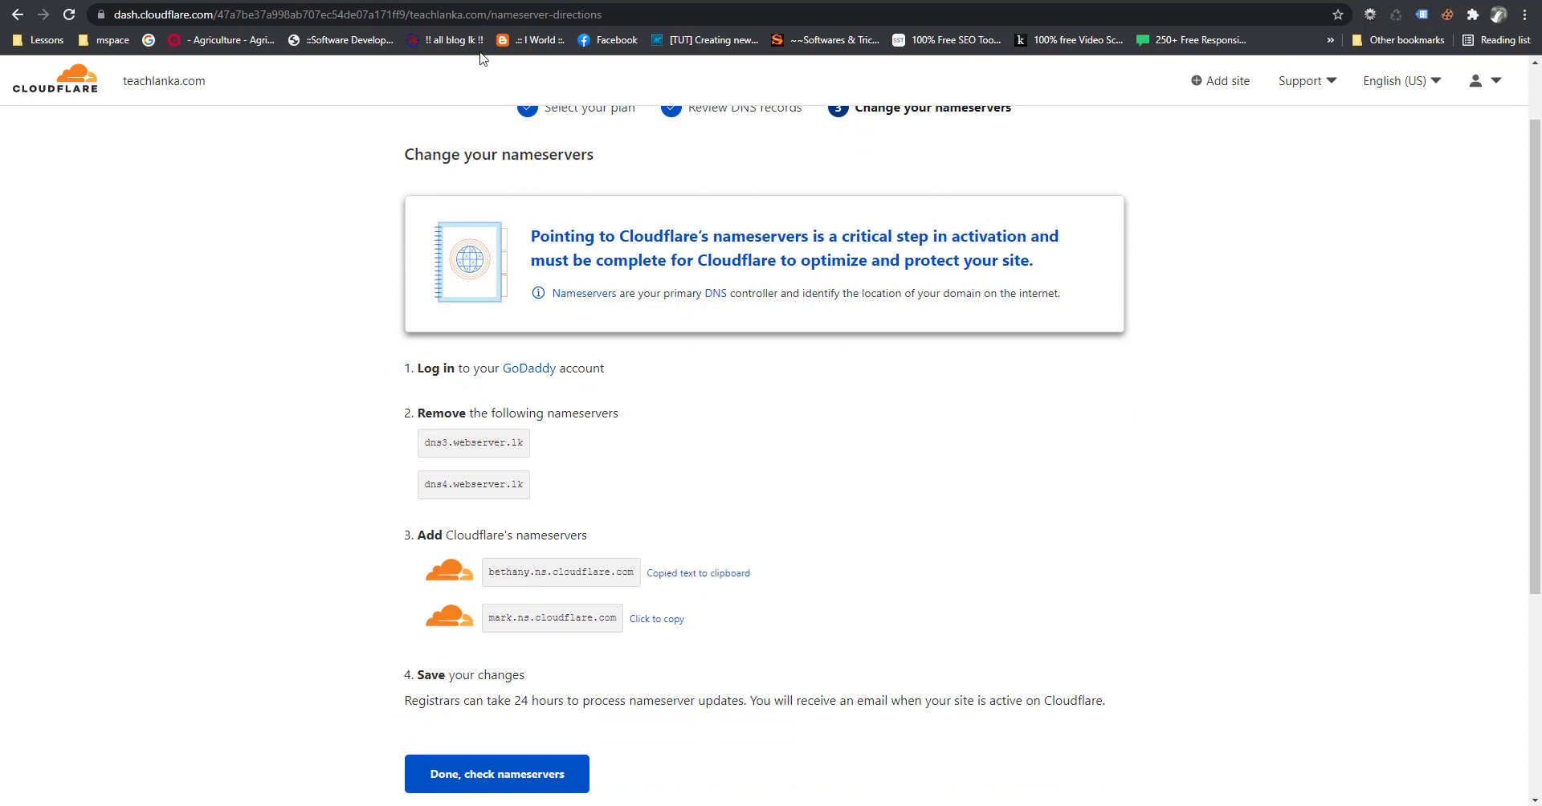
key(ctrl+Tab)
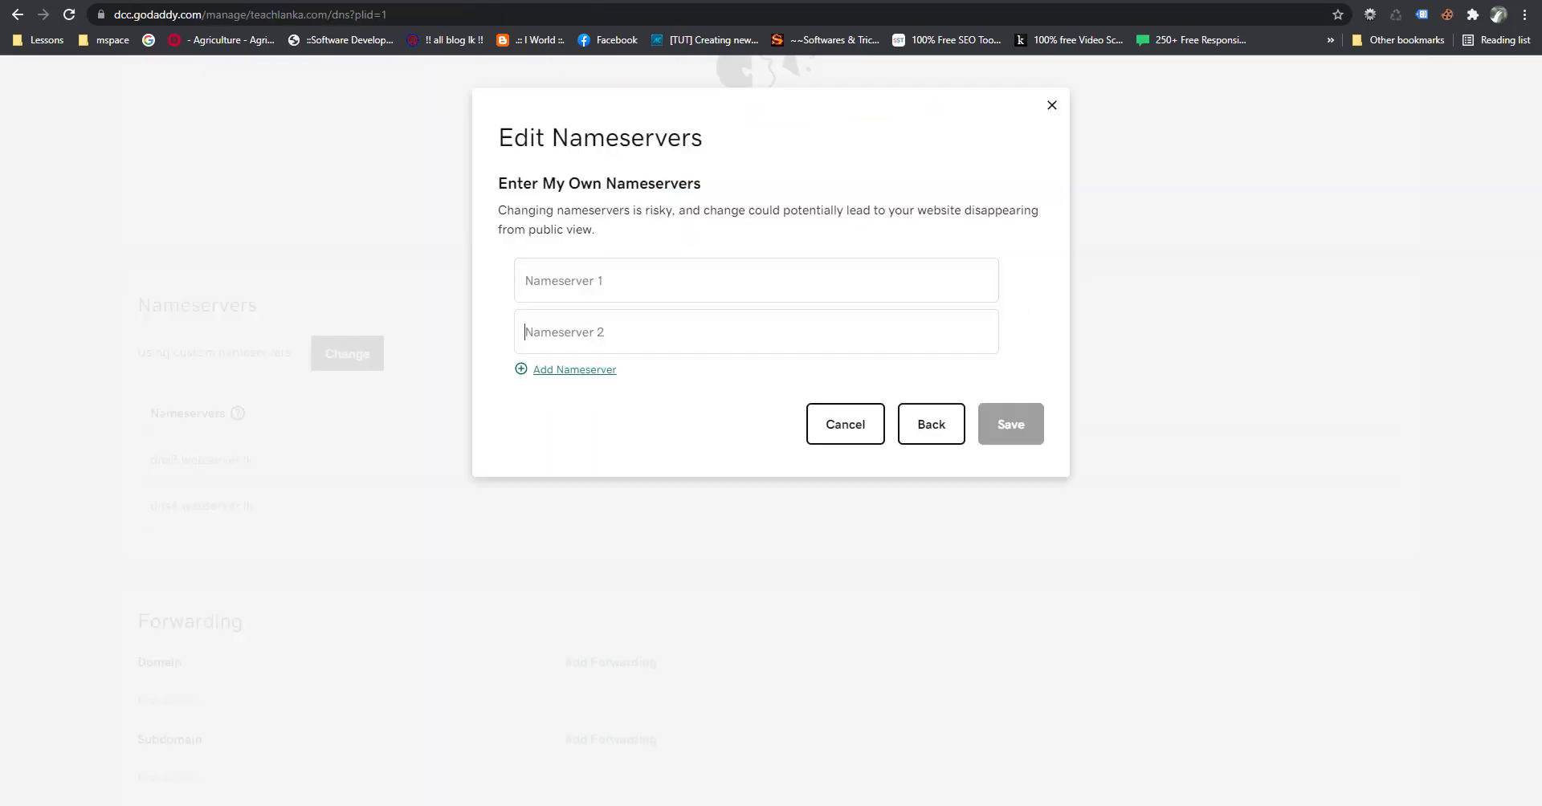
click(557, 276)
right_click(557, 275)
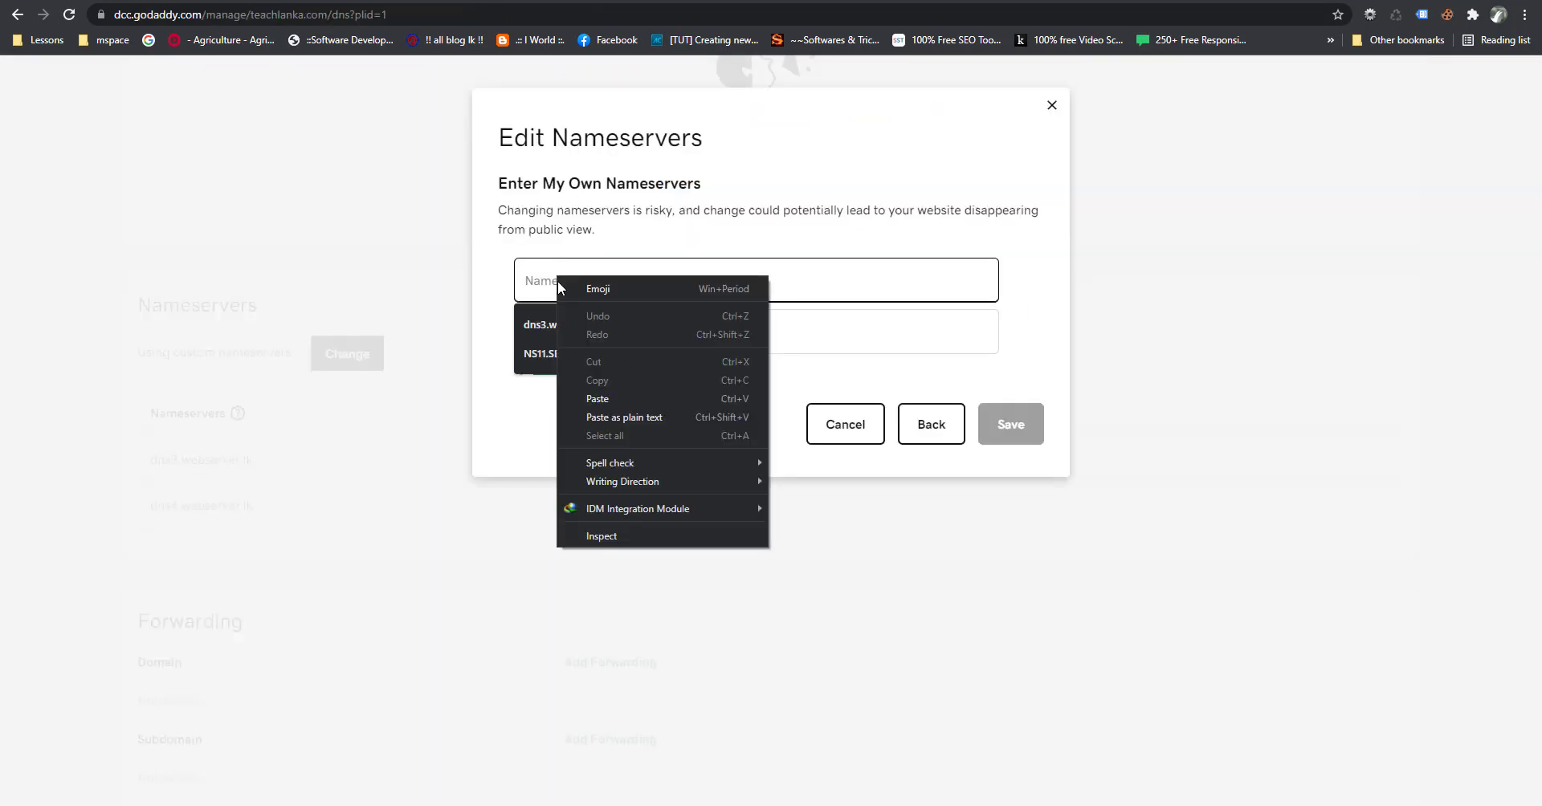
click(600, 397)
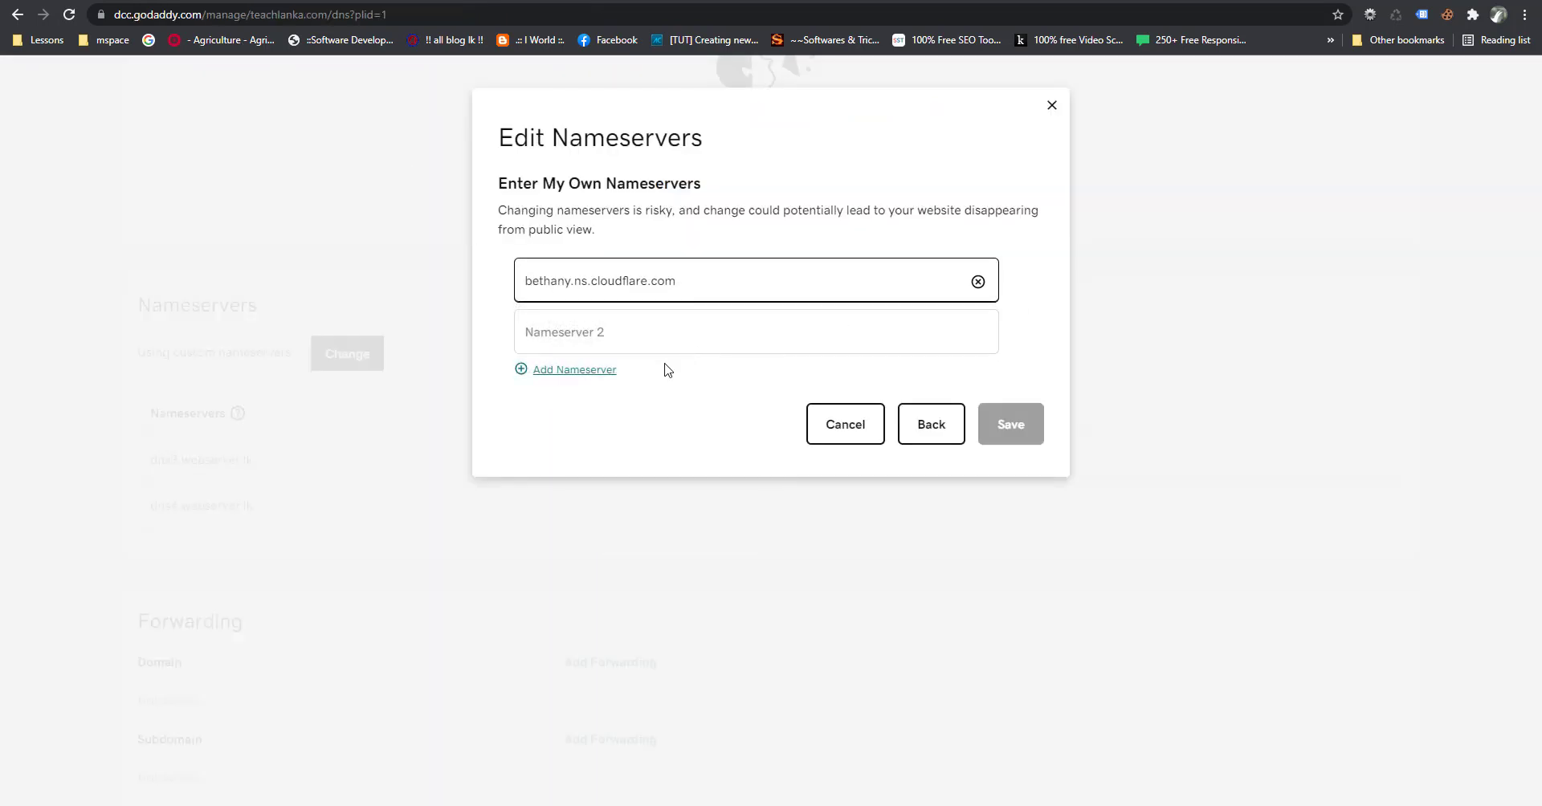
- Copy mark.ns.cloudflare.com and paste it as the second nameserver
click(639, 329)
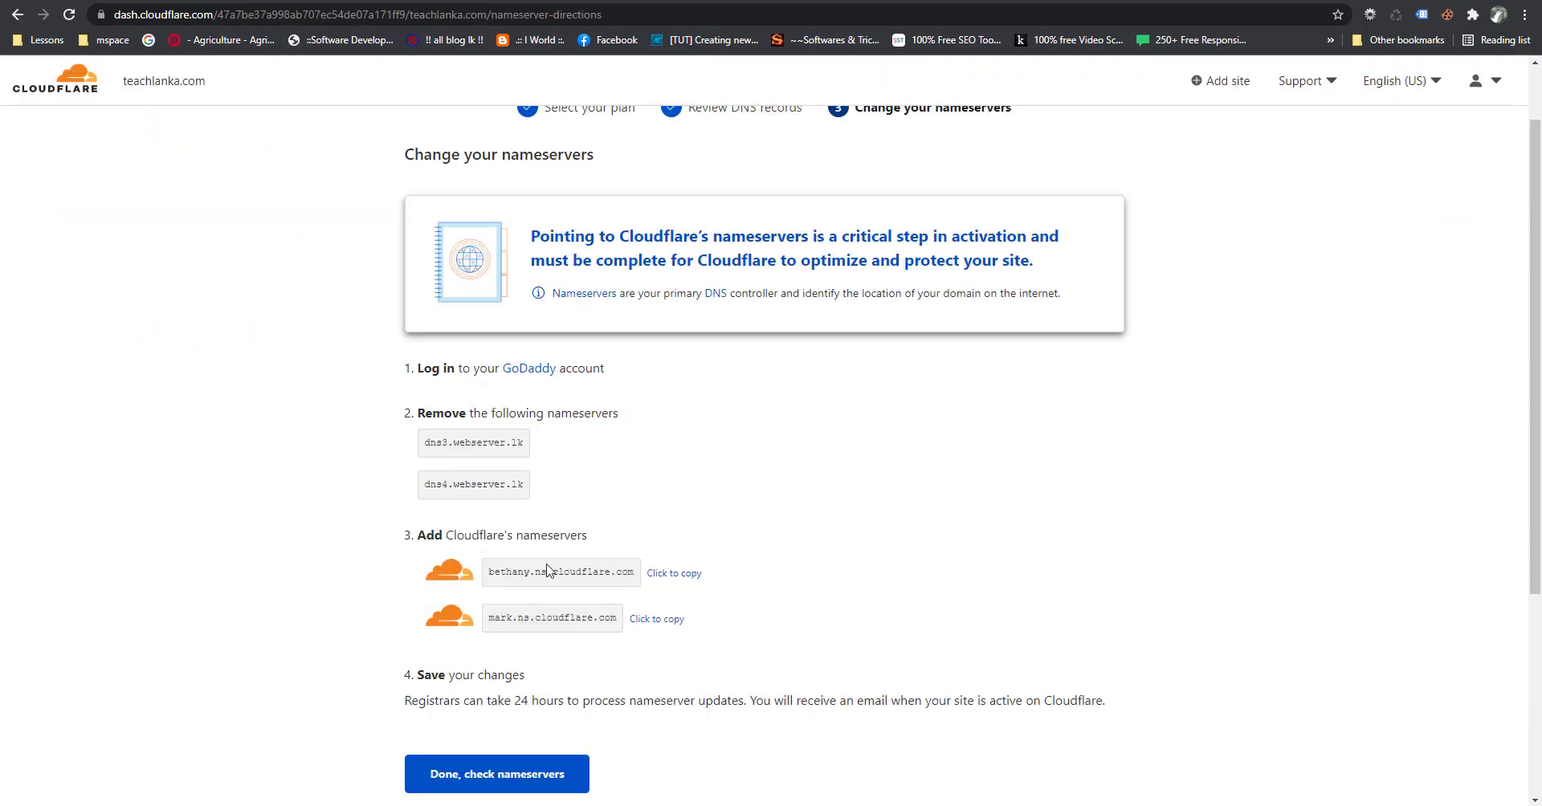
click(657, 619)
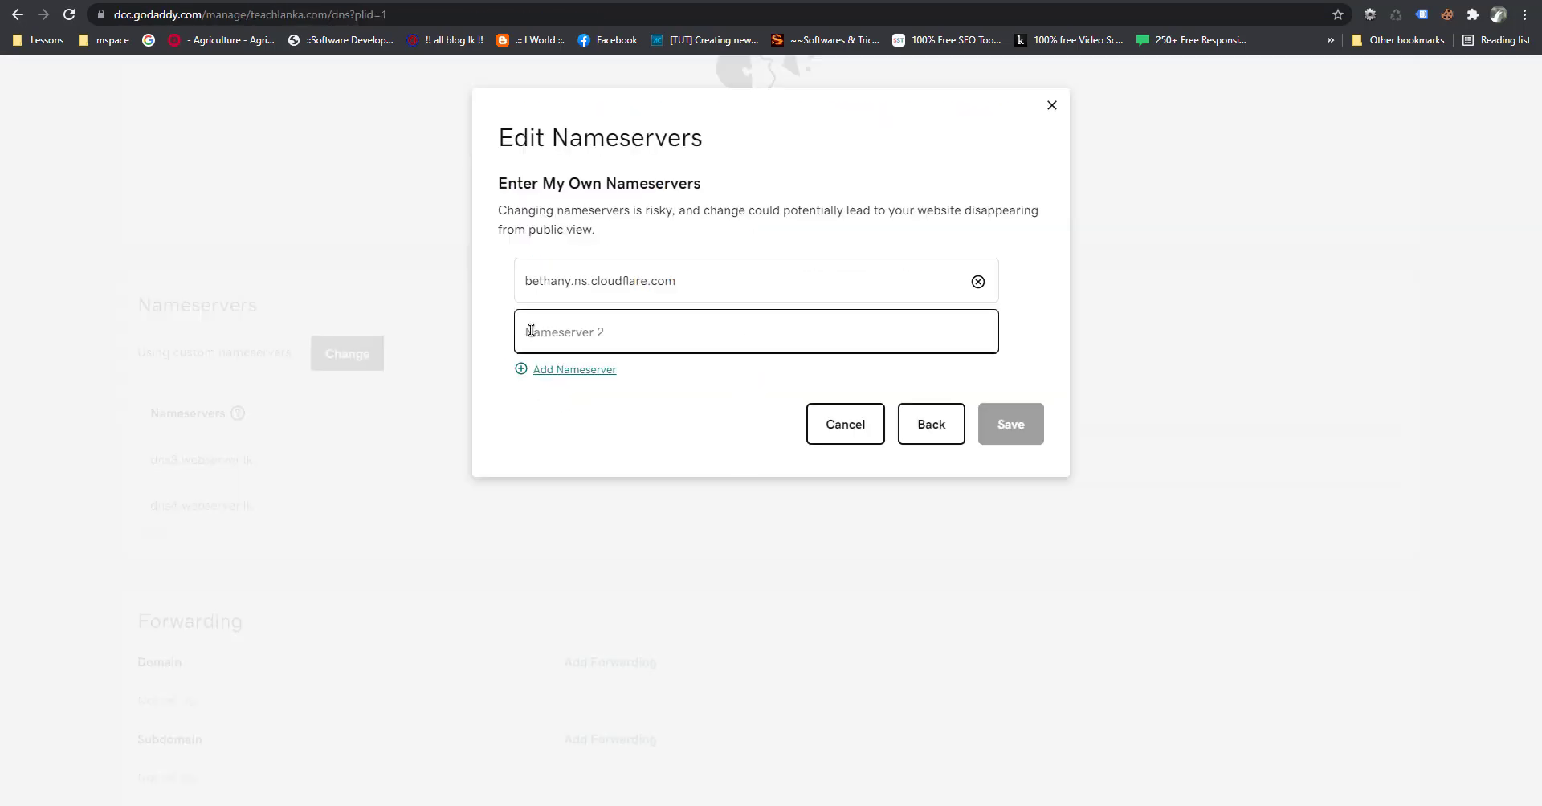
right_click(532, 331)
click(561, 455)
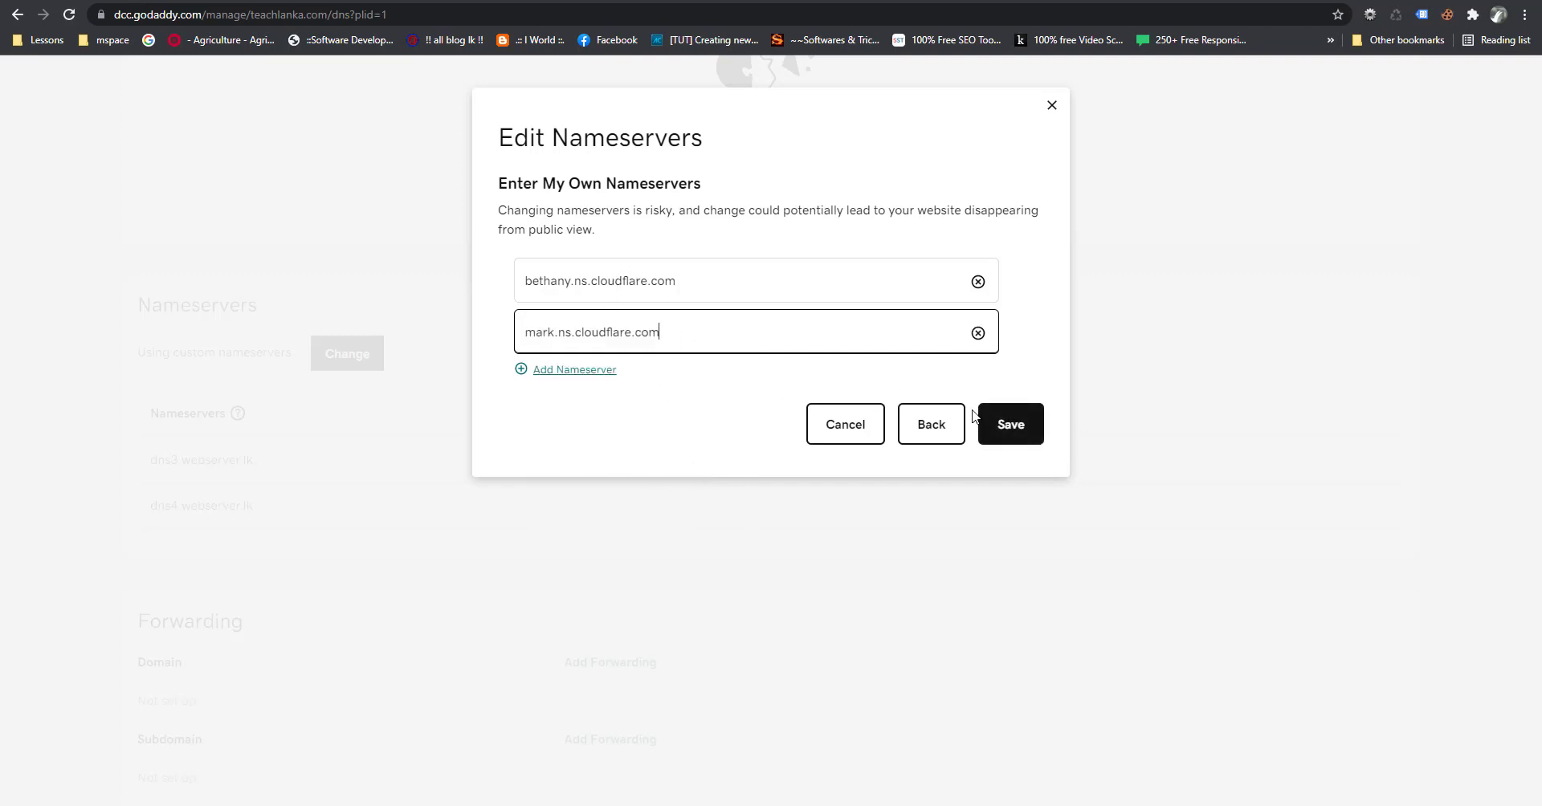
- Save the new nameservers, tick the update consent box and continue
click(996, 430)
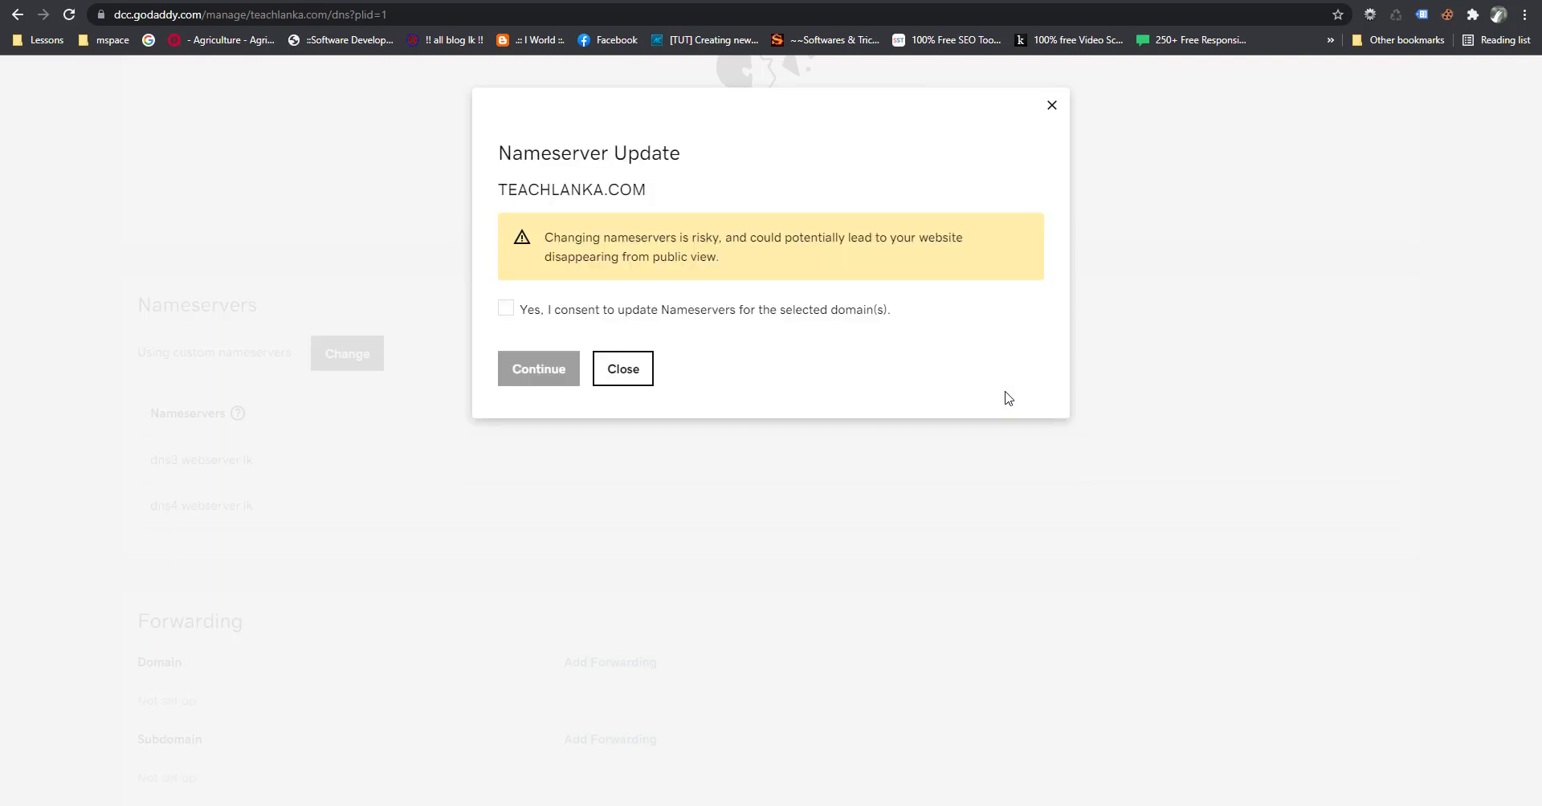
click(506, 308)
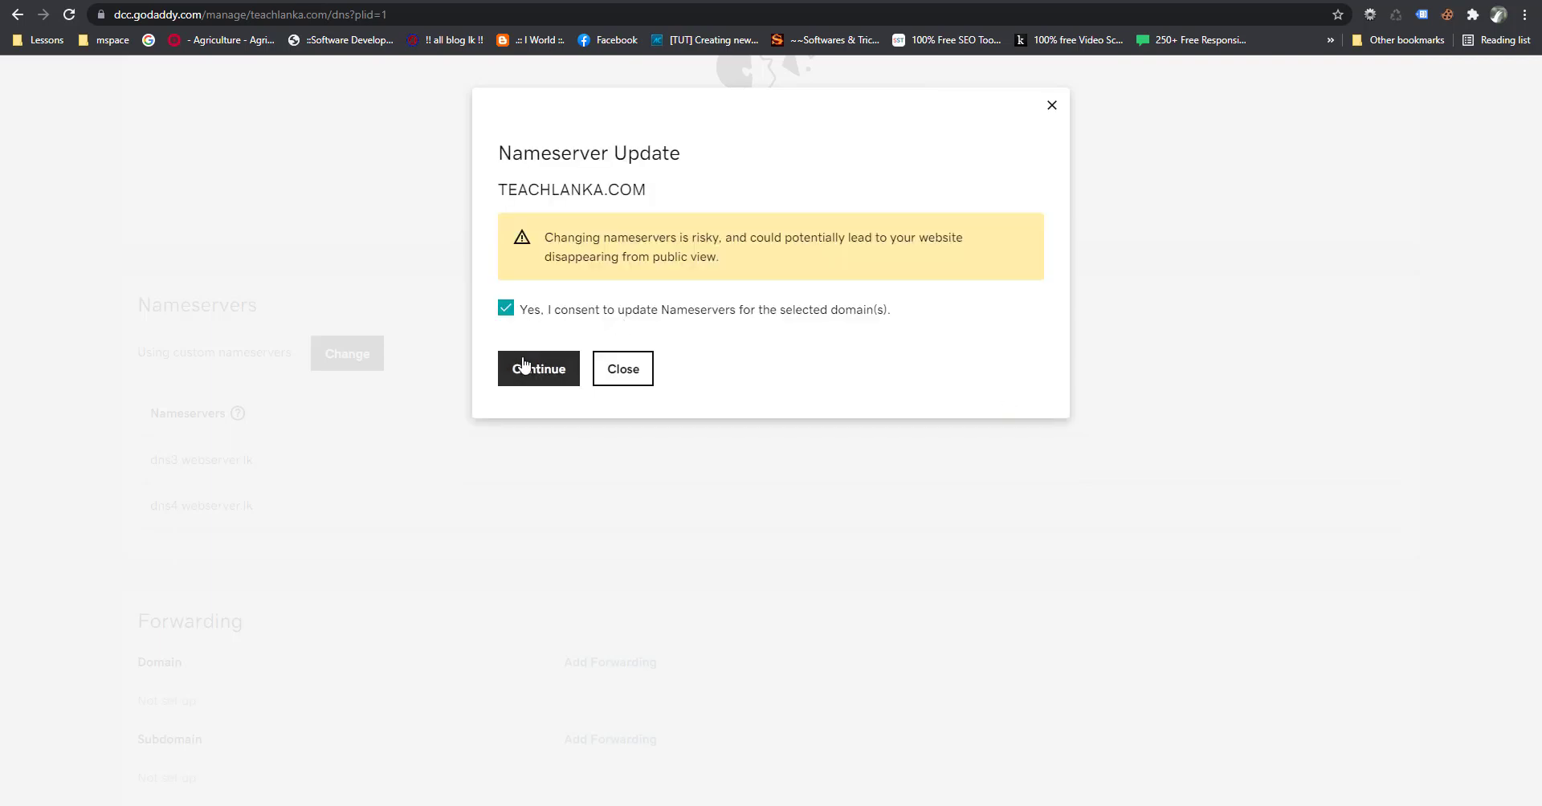
click(524, 365)
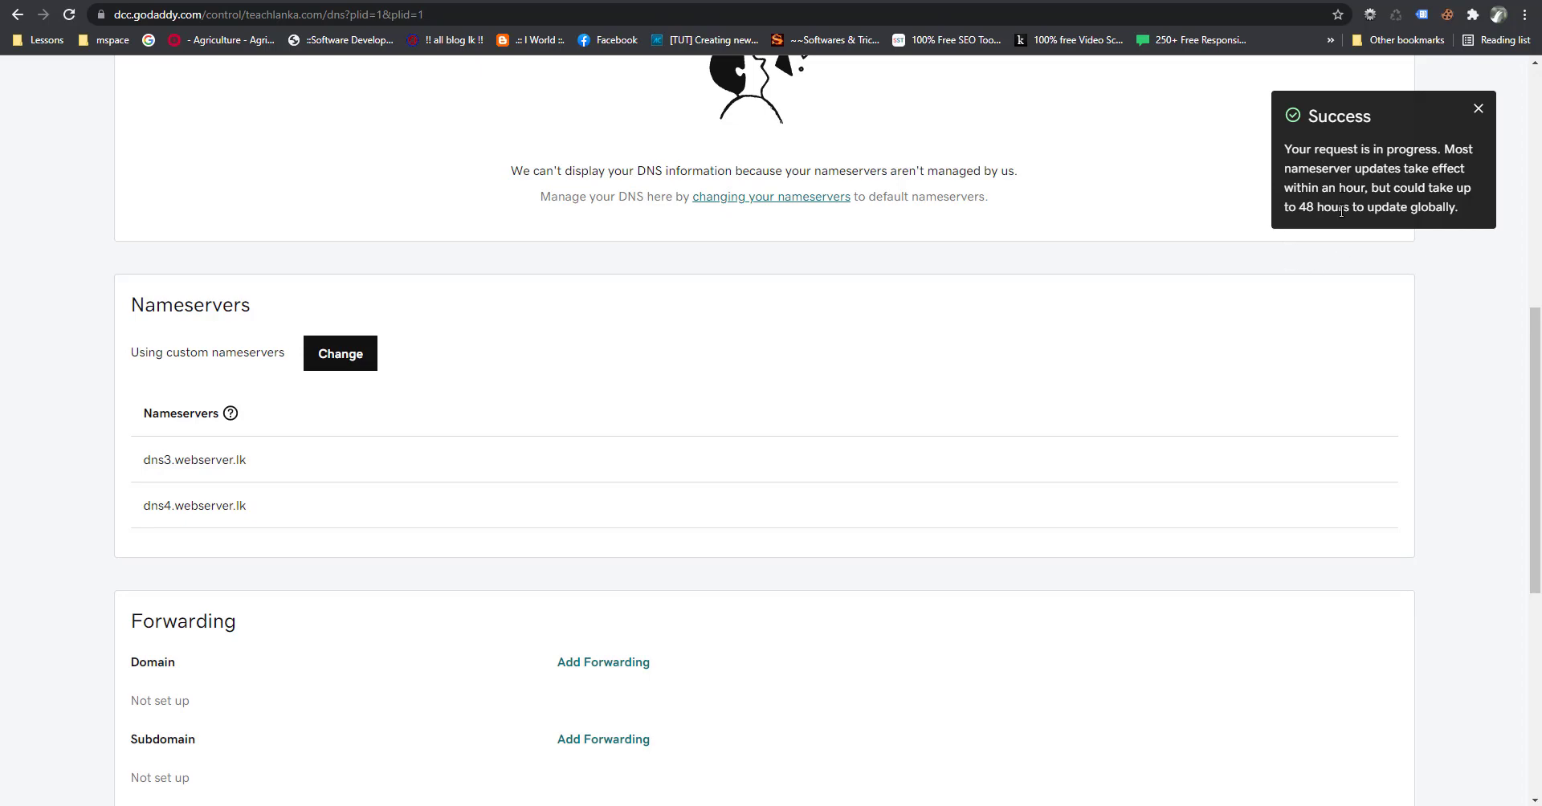
- Scroll through GoDaddy's DNS page after the nameserver update success message
scroll(1206, 260, down, 2)
scroll(1205, 260, down, 4)
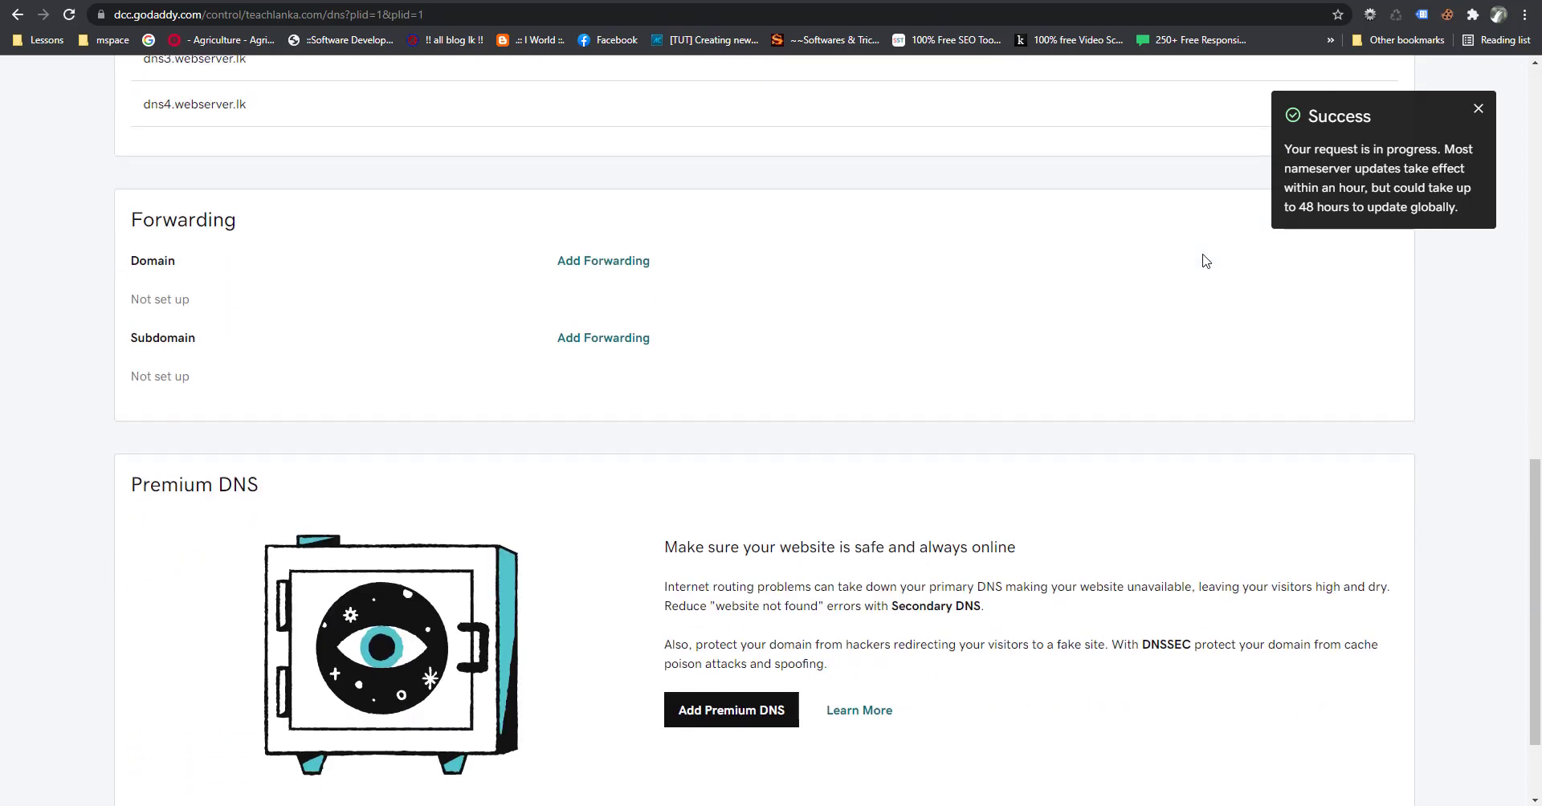
scroll(1205, 260, up, 5)
scroll(1205, 260, up, 3)
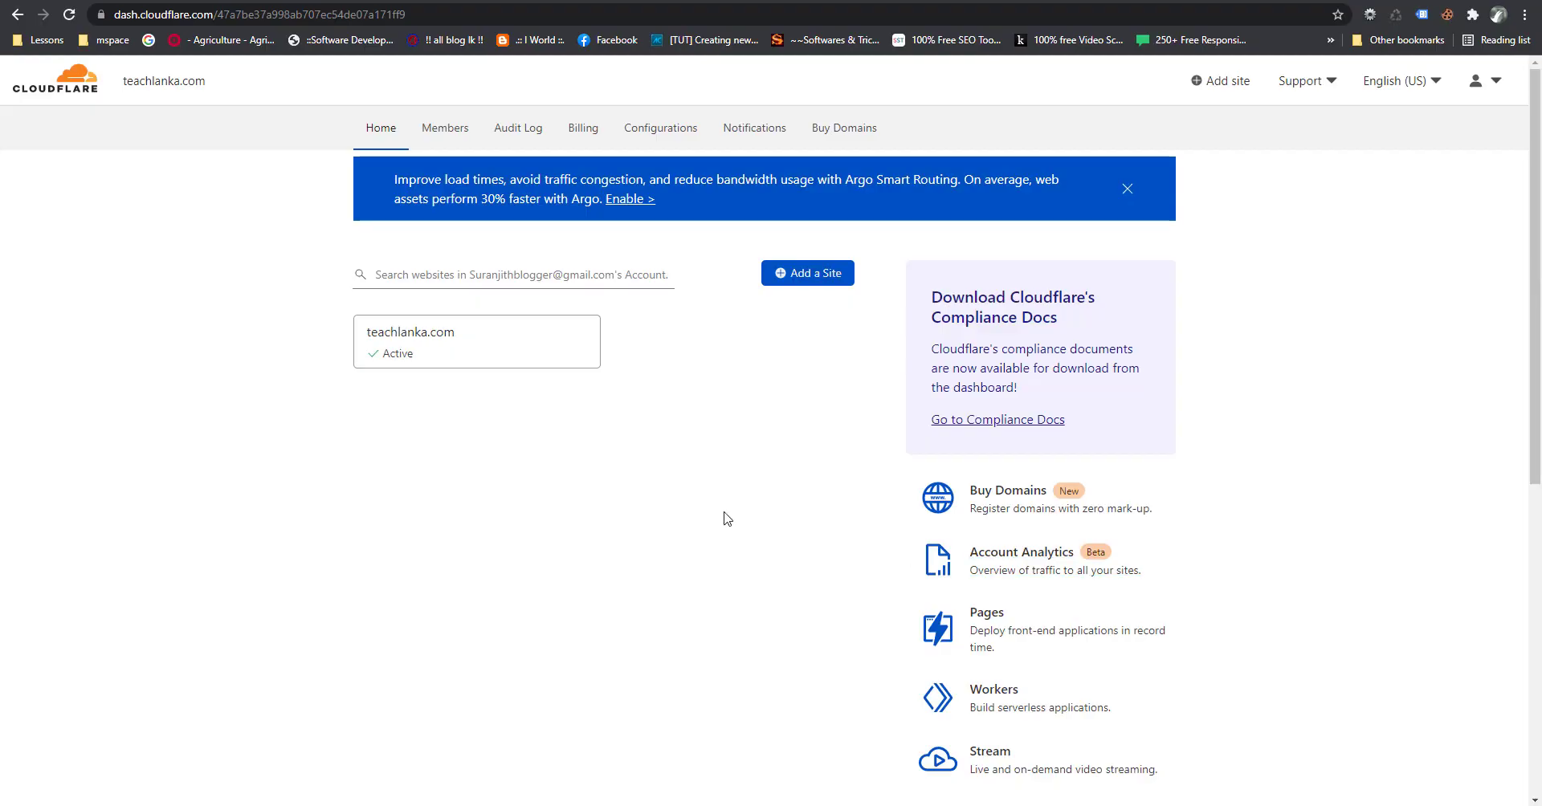
- Start a Cloudflare transfer of teachlanka.com ($8.57) and go to add a payment method
scroll(727, 518, down, 2)
scroll(683, 489, up, 2)
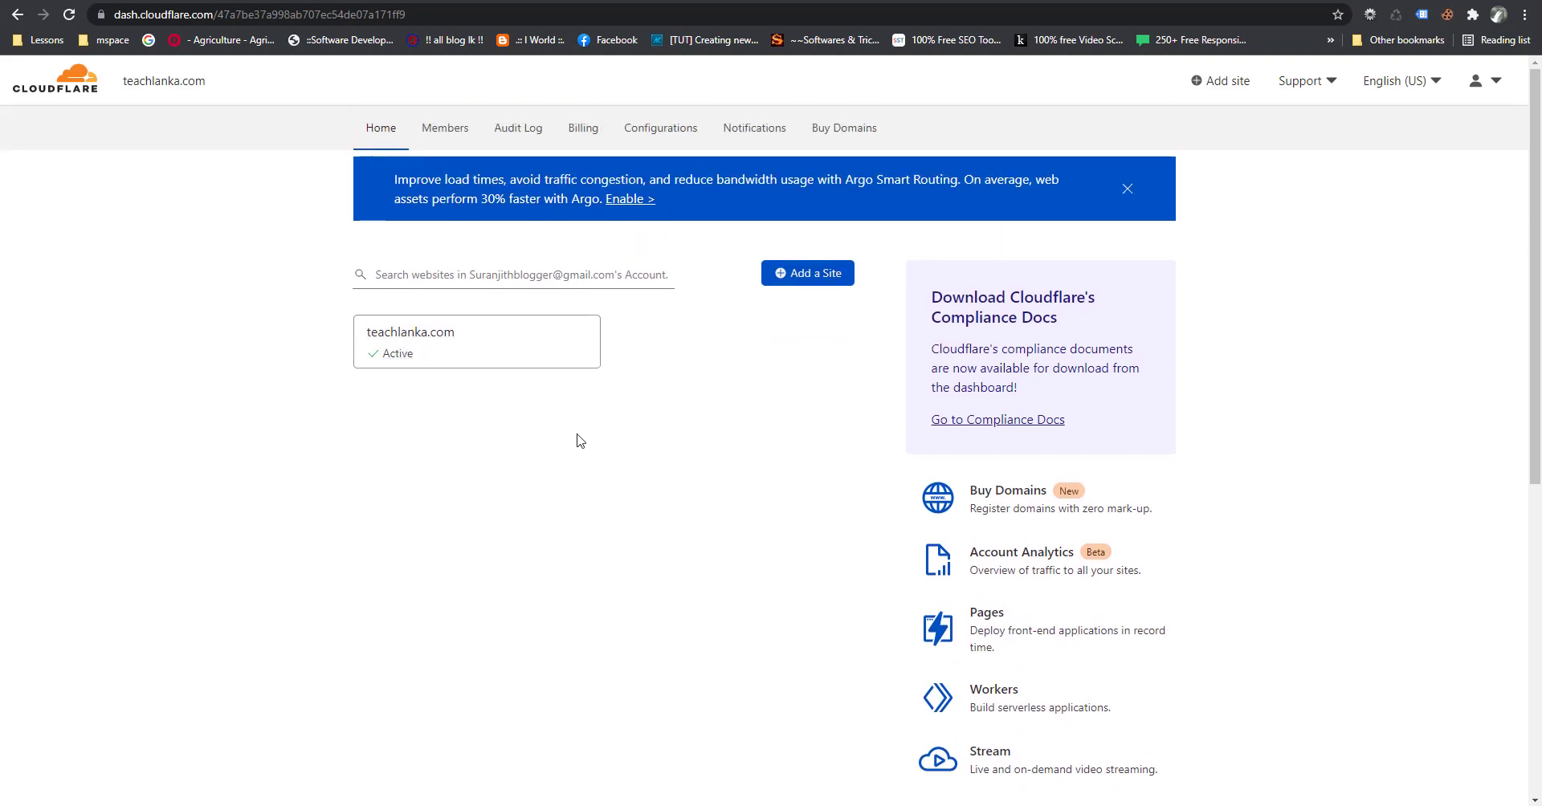
click(838, 140)
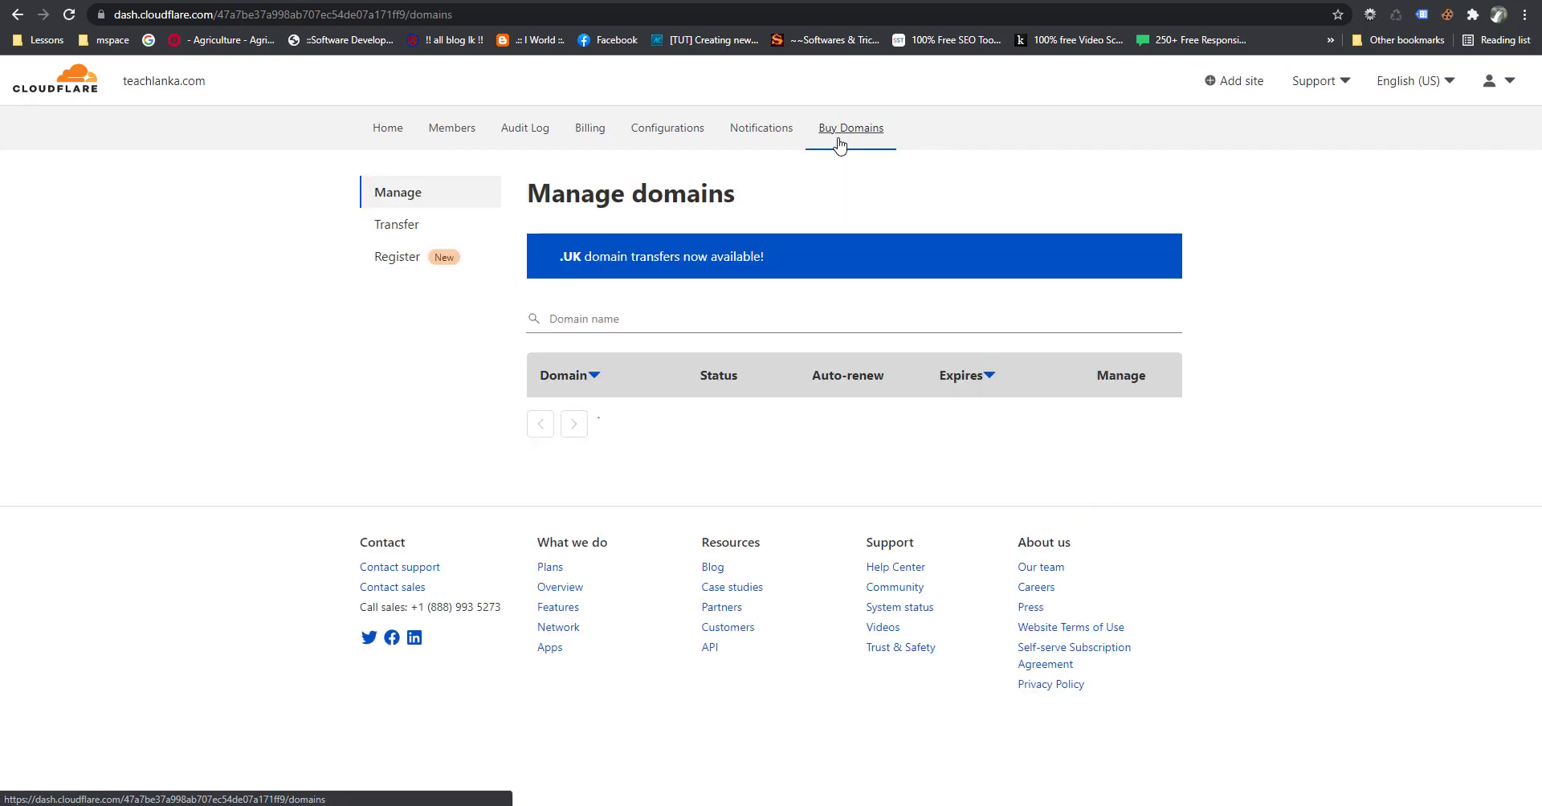
click(383, 226)
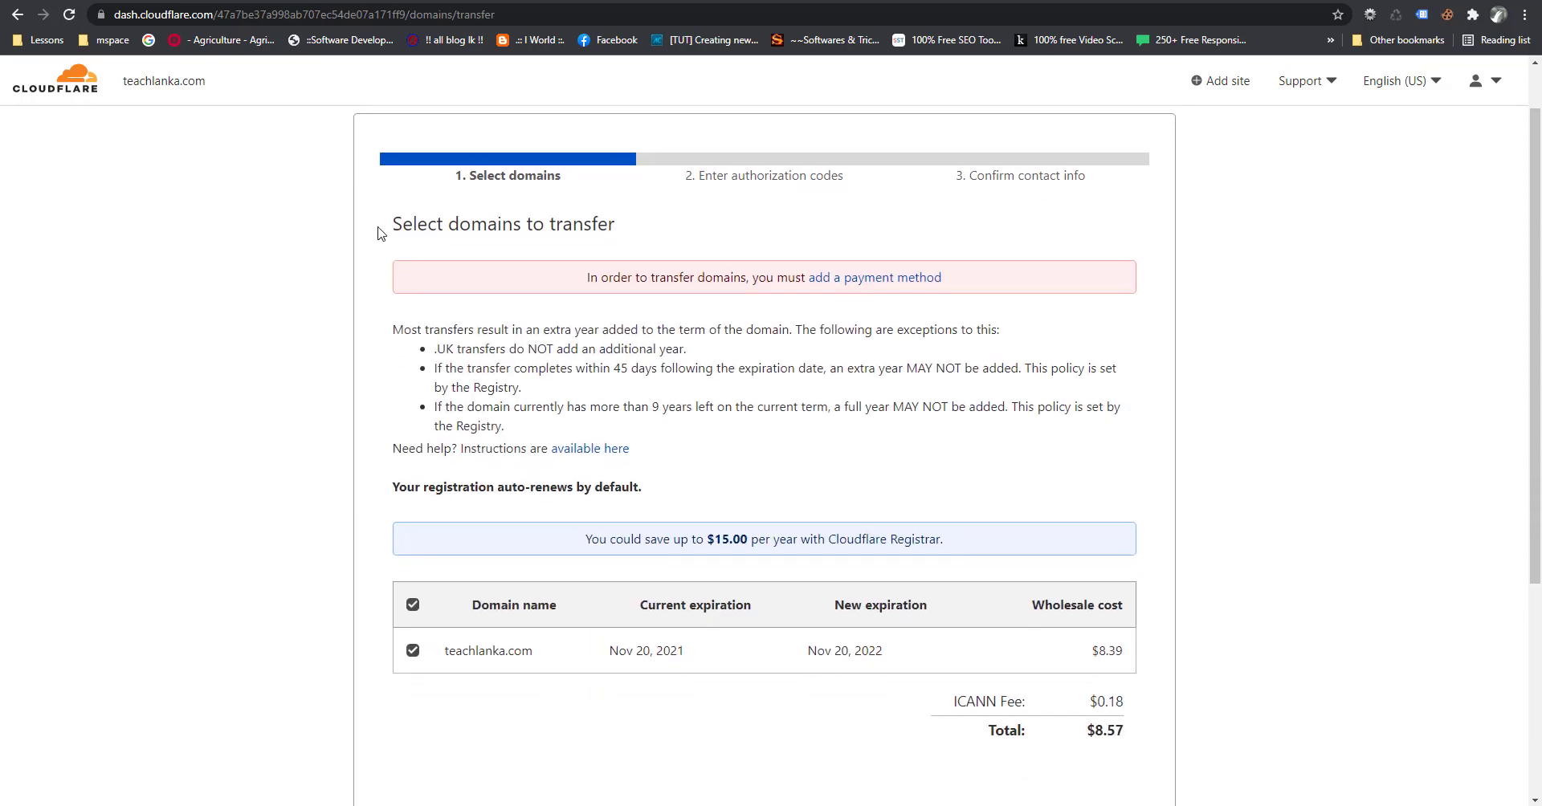
scroll(834, 498, down, 1)
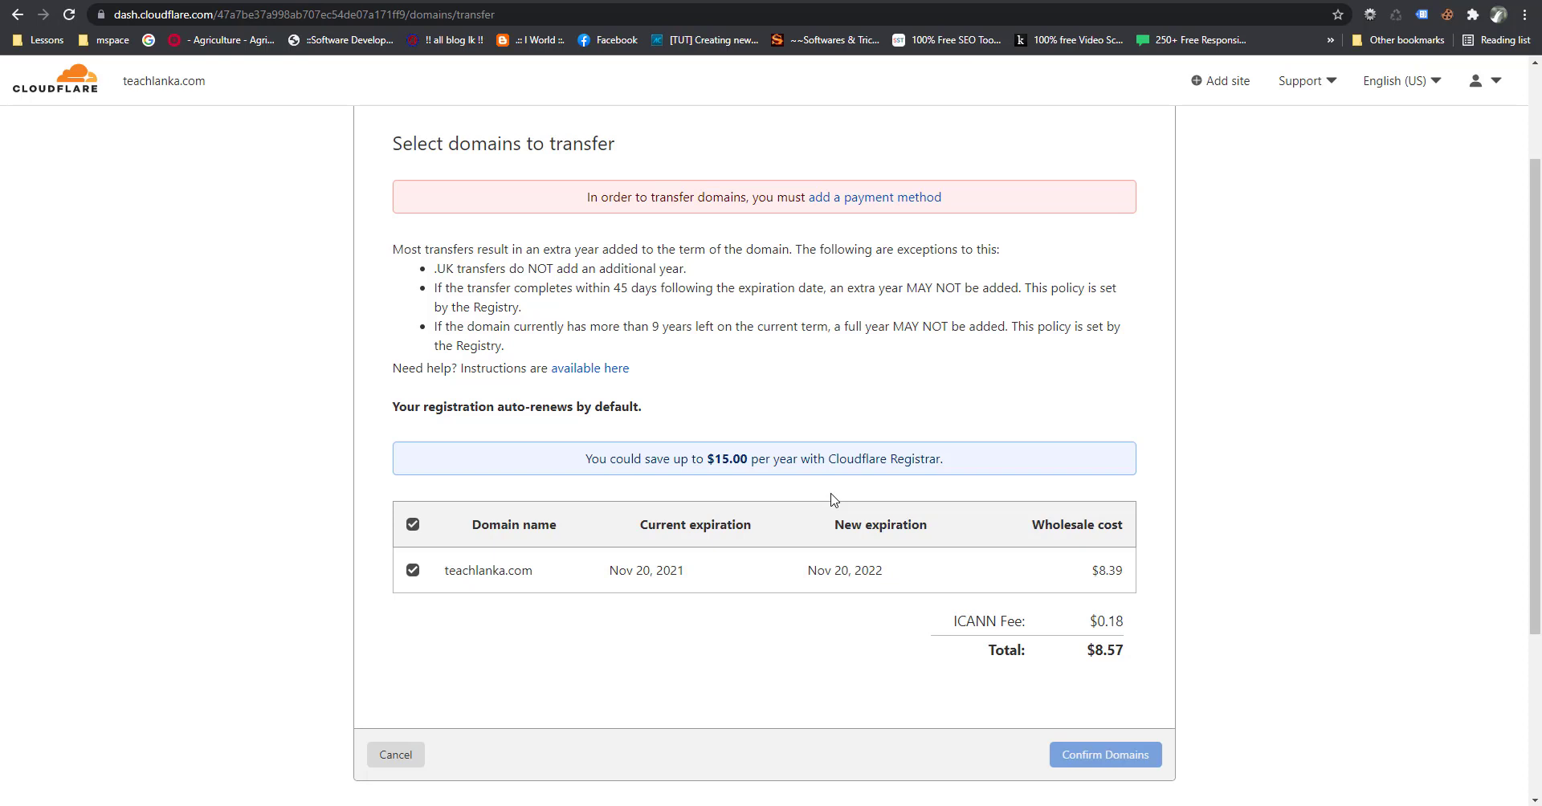
click(889, 204)
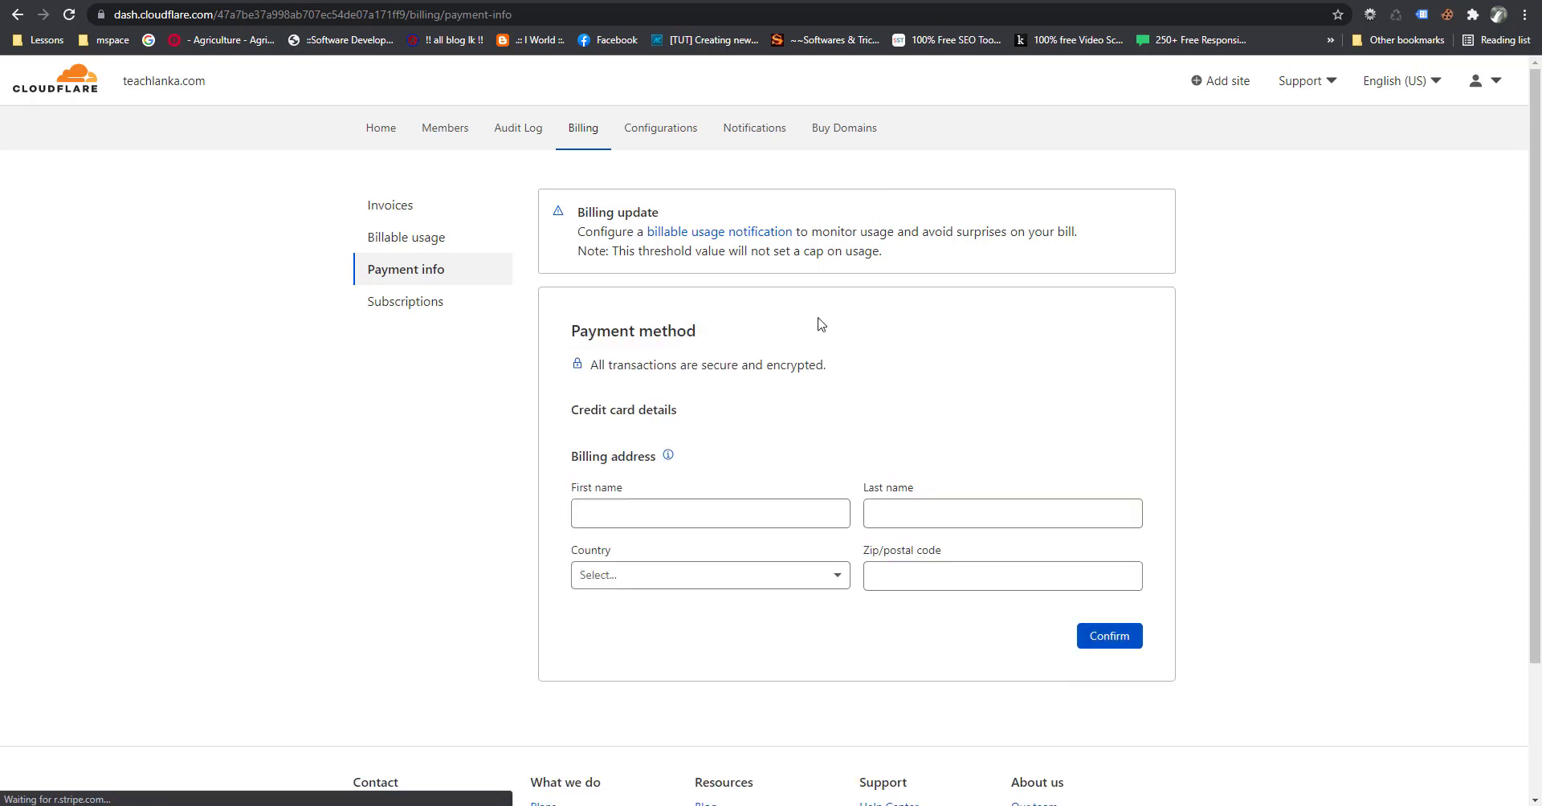
- Begin entering the billing first name on Cloudflare's payment method form
click(728, 509)
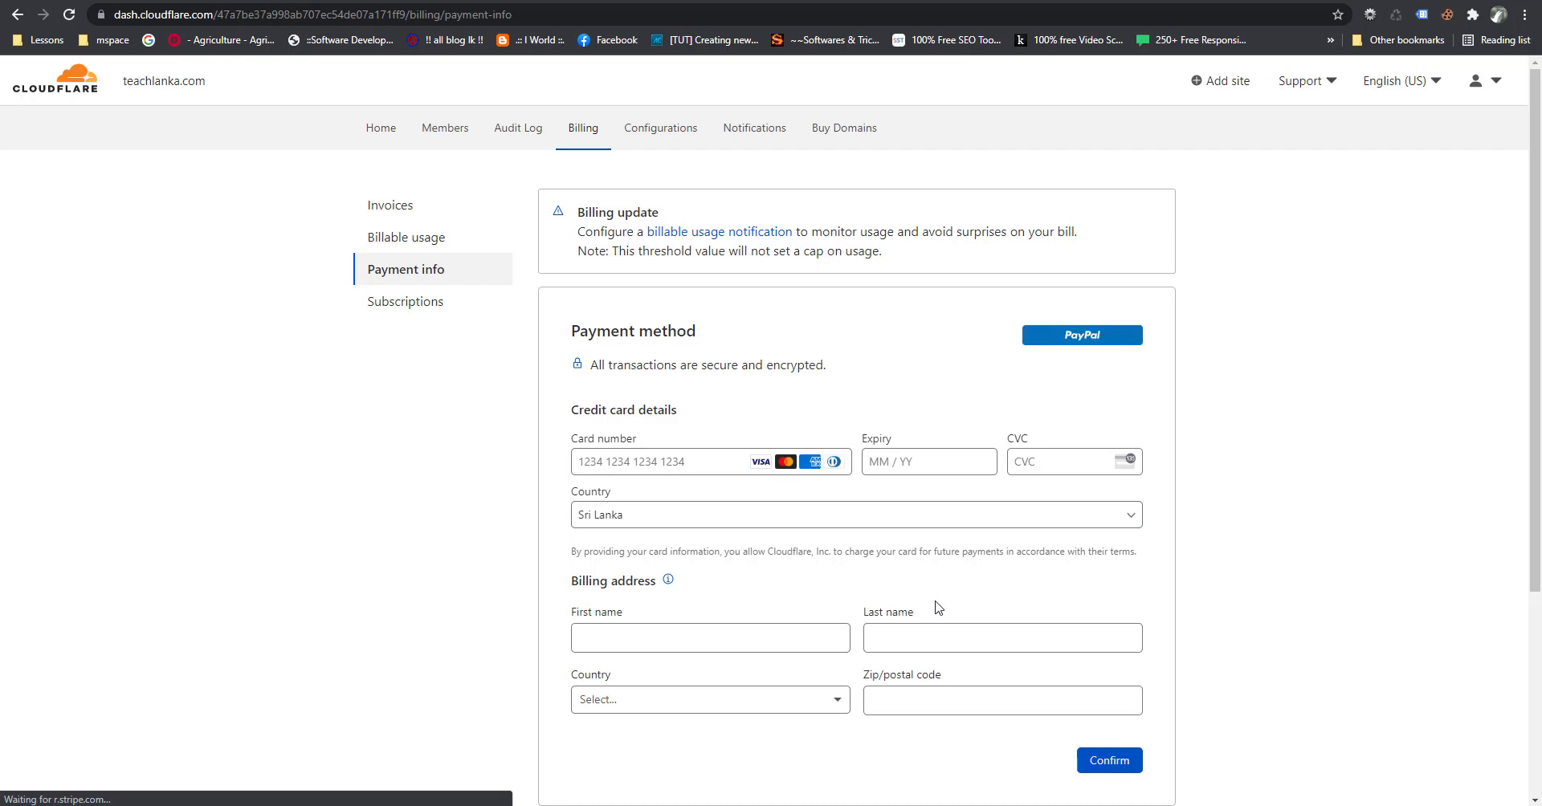
key(ctrl+Tab)
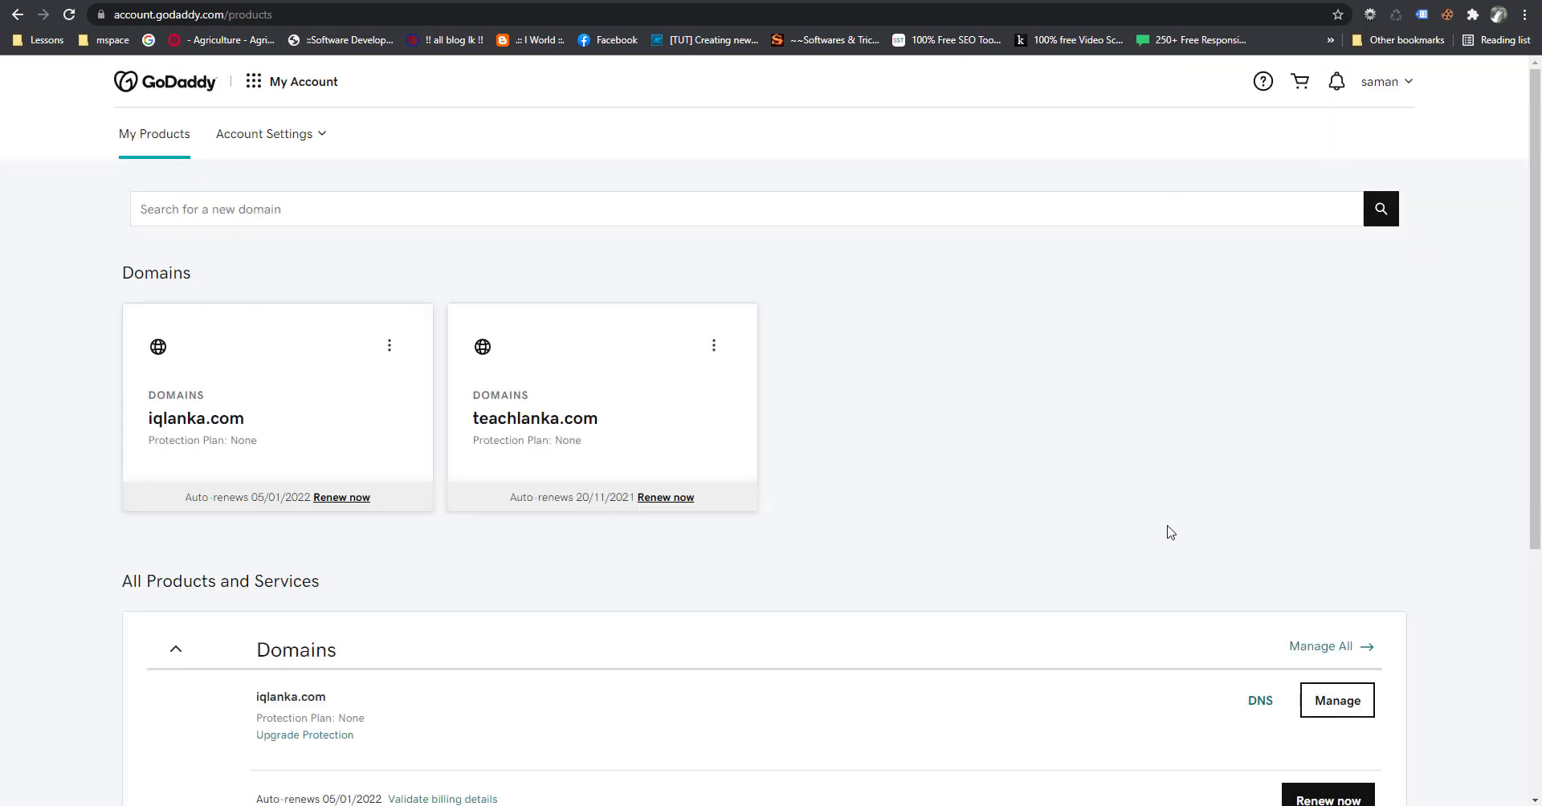
- Cancel auto-renewal of TEACHLANKA.COM in GoDaddy's Renewals & Billing
click(1414, 88)
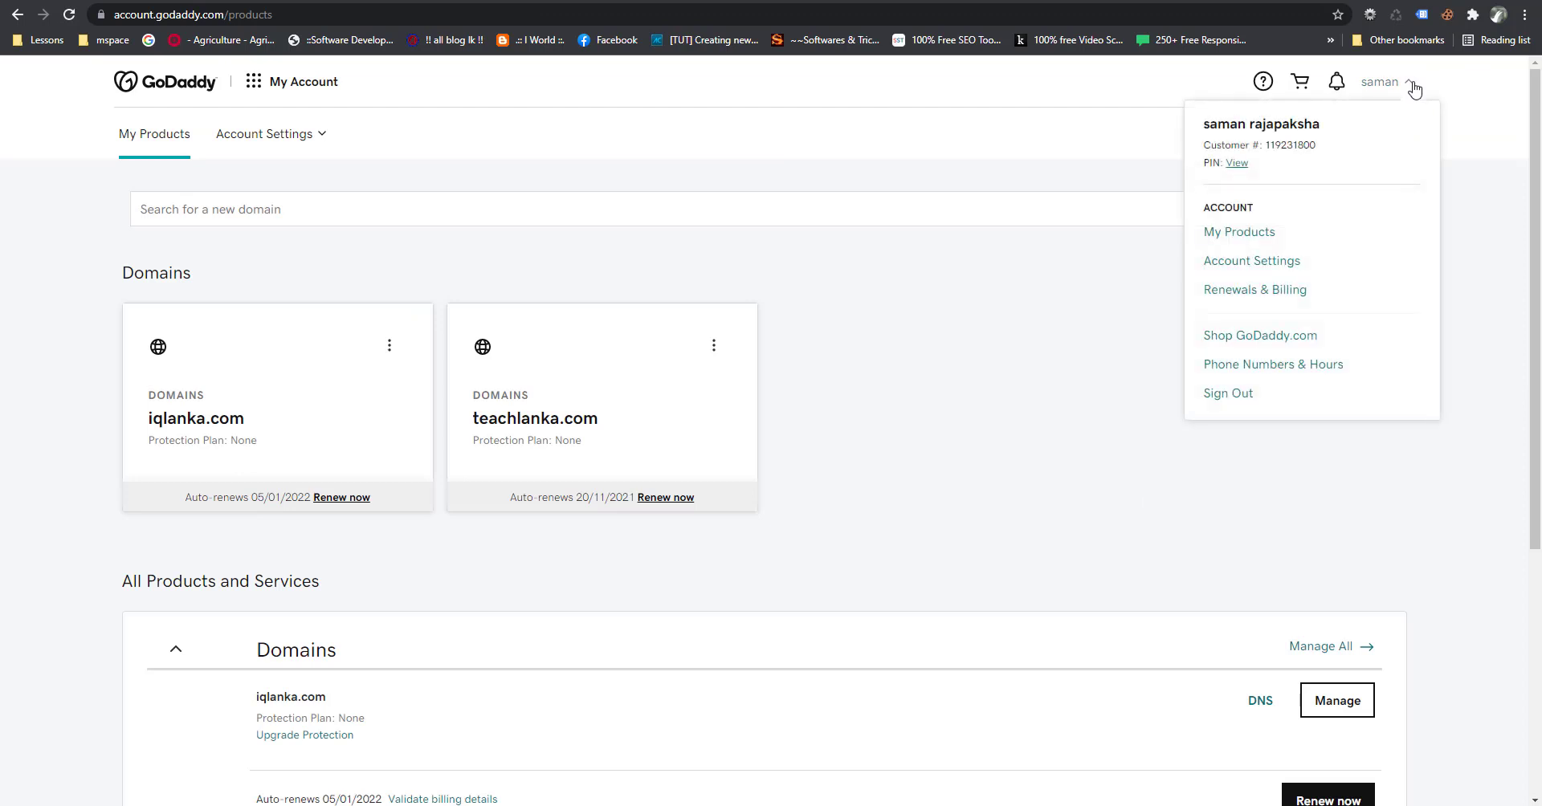
click(1276, 292)
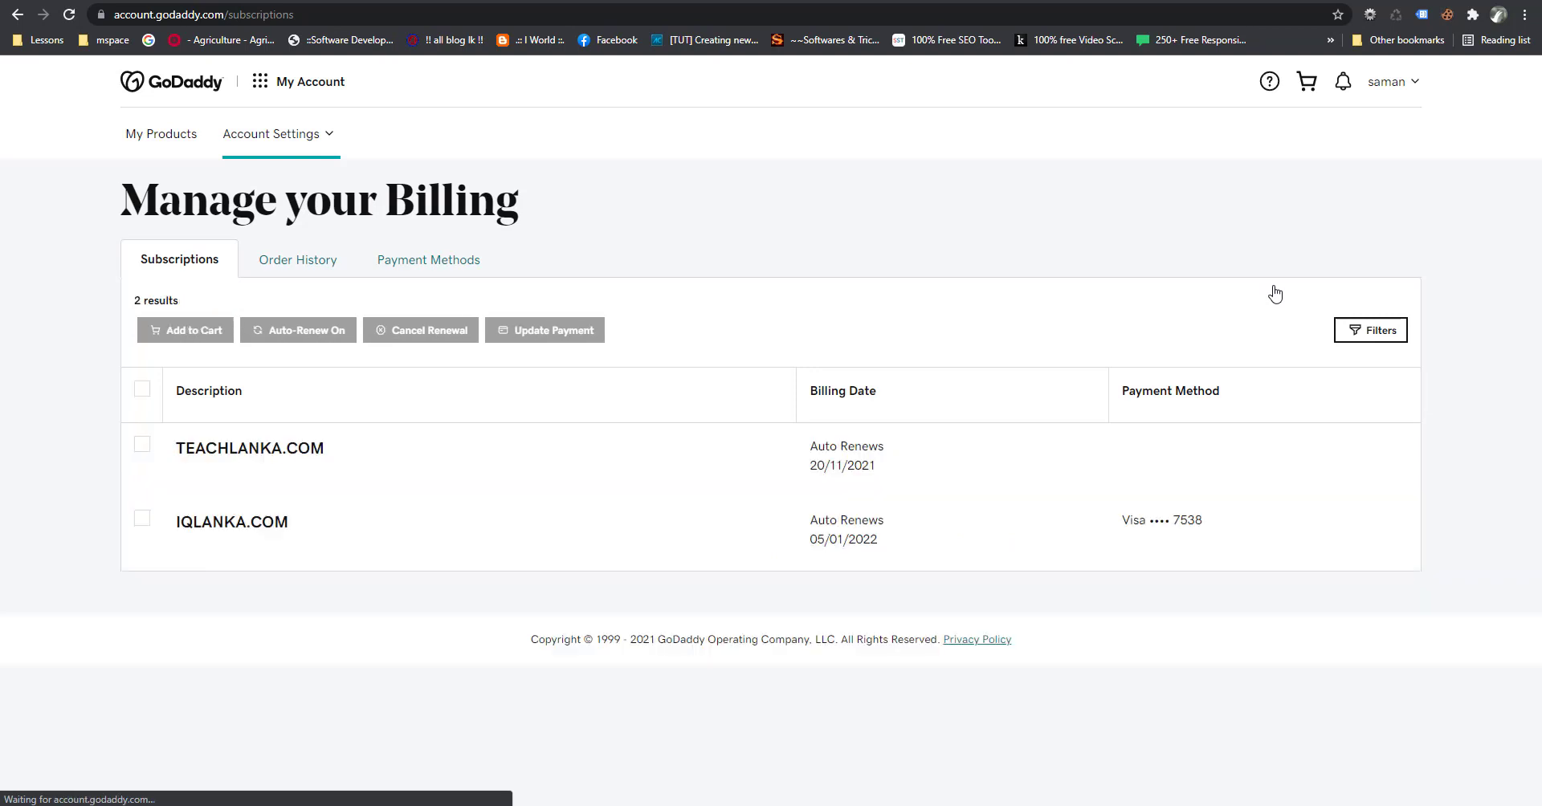
click(142, 448)
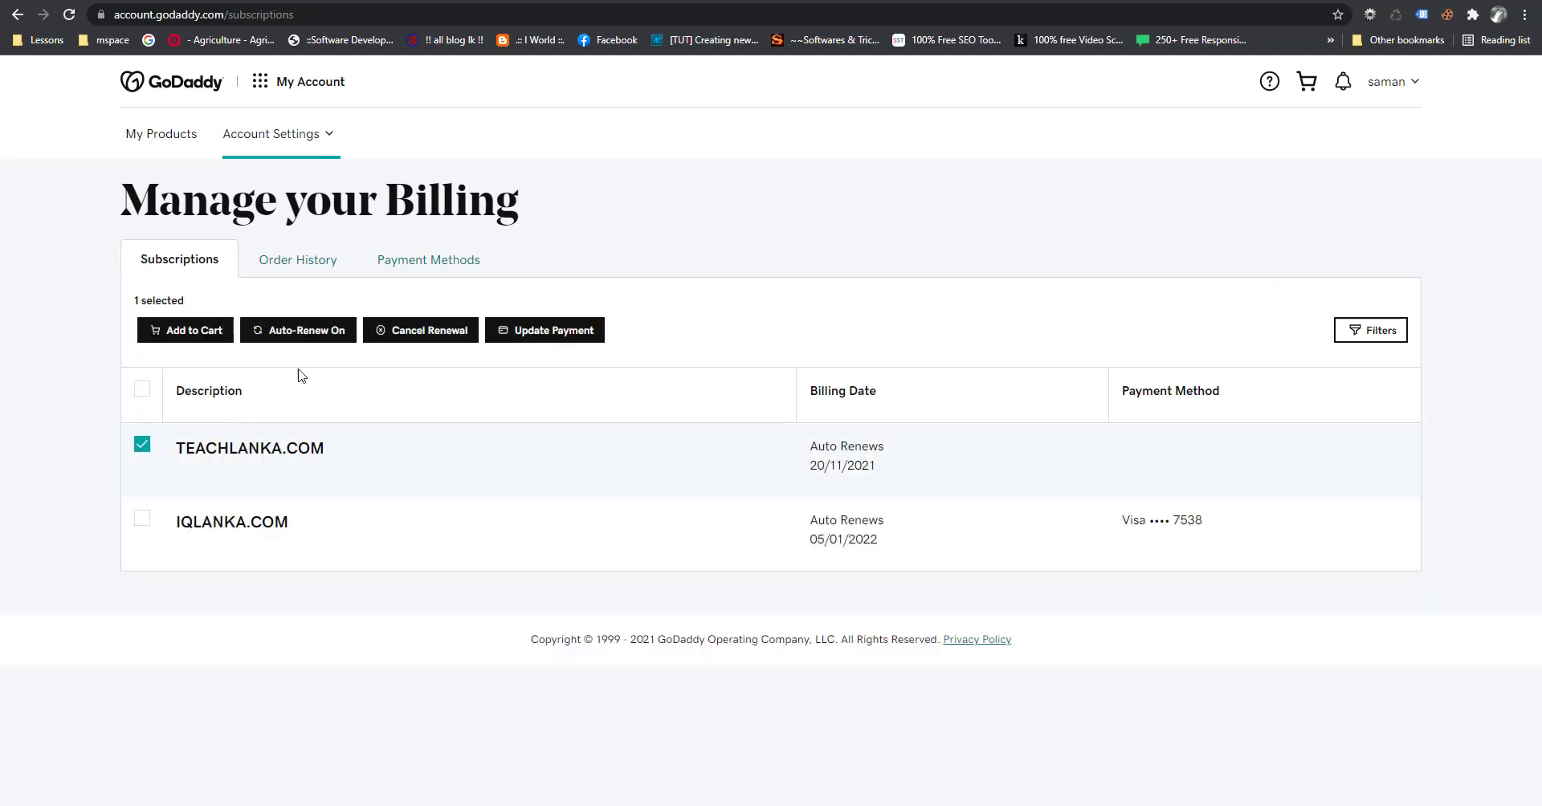
click(411, 337)
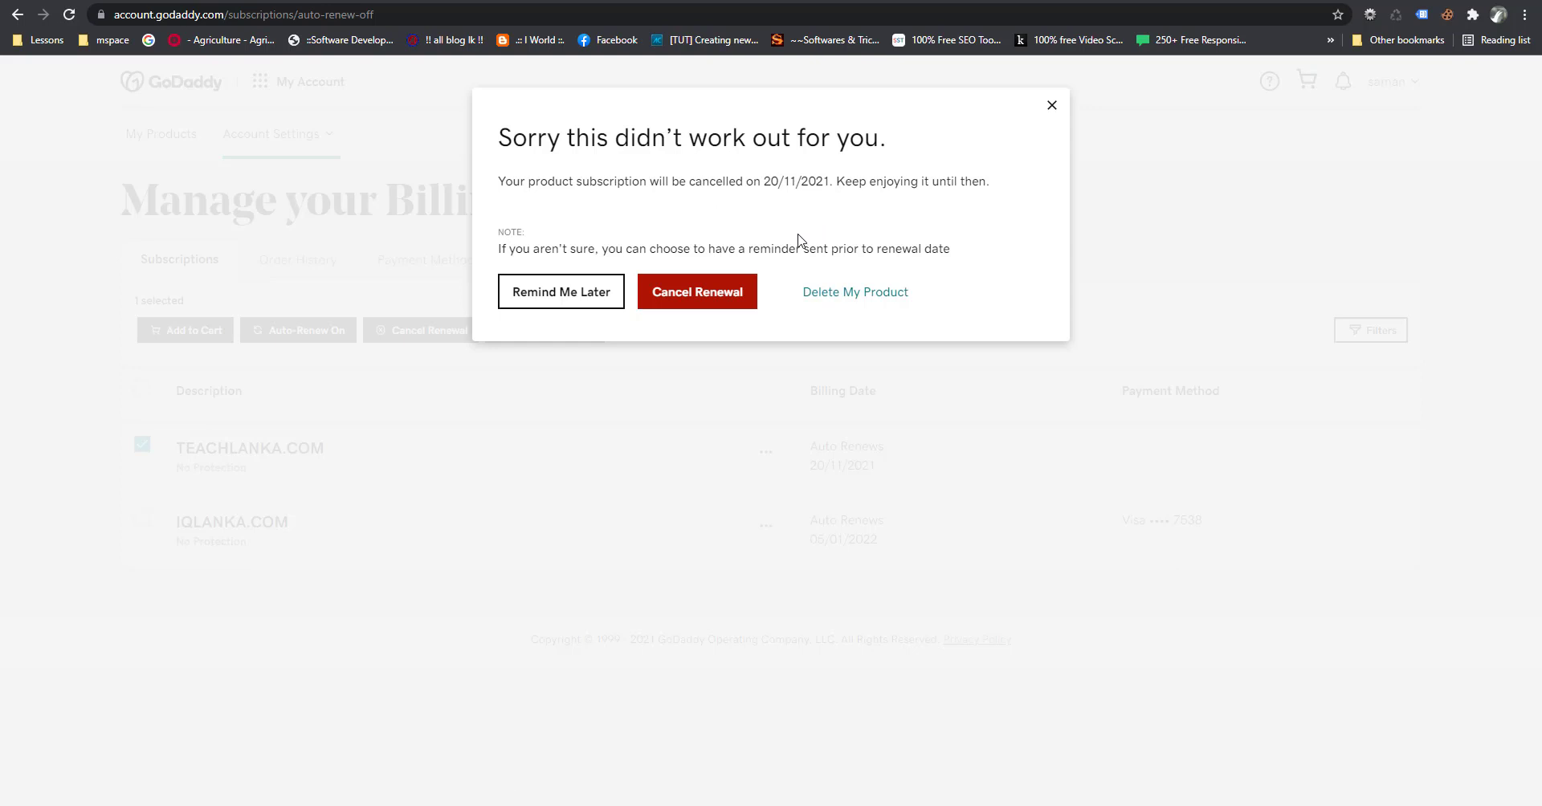
click(721, 292)
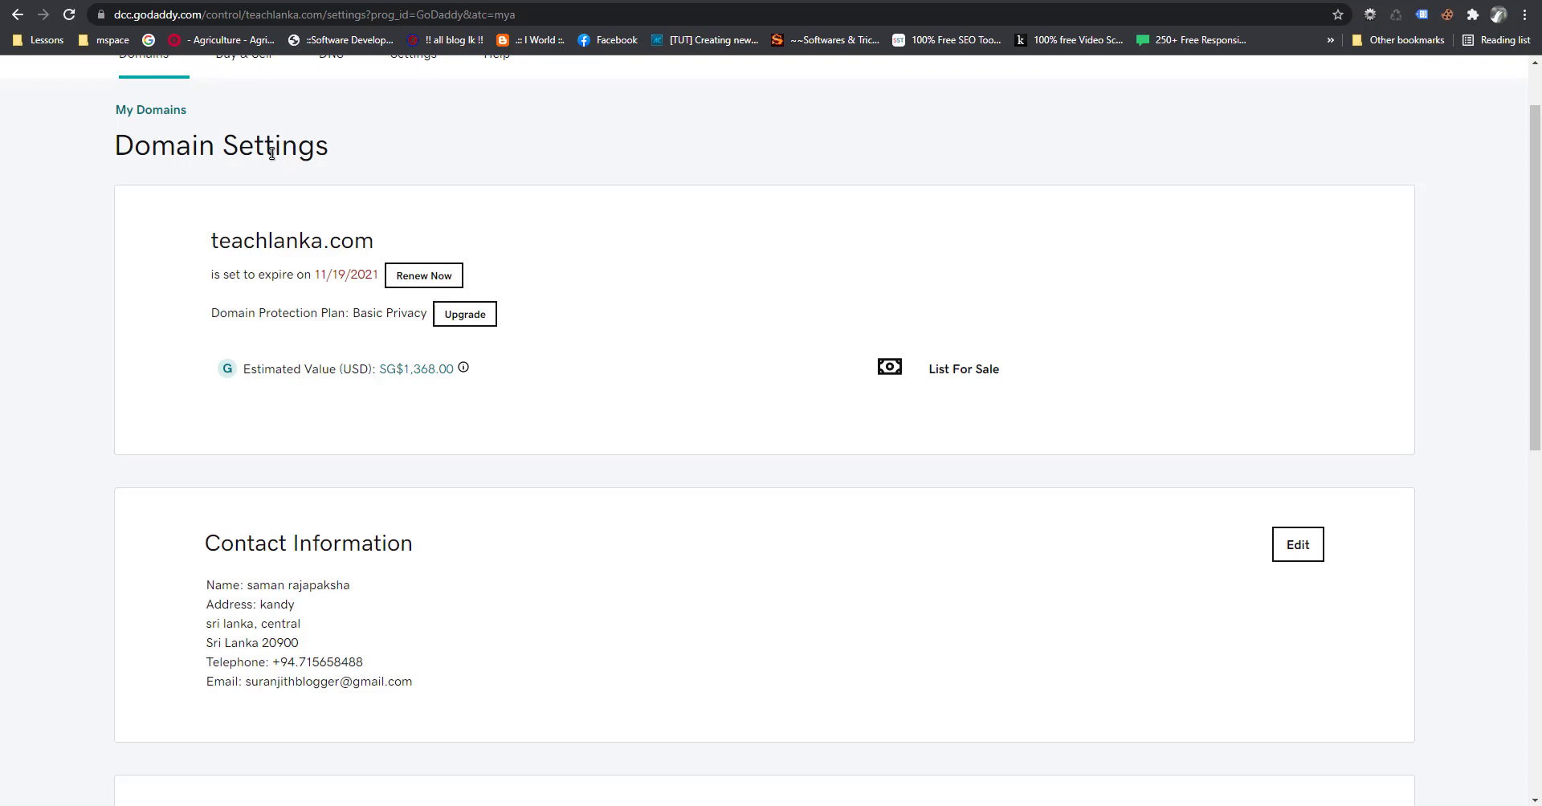
- Choose 'Transfer domain away from GoDaddy' in teachlanka.com's Additional Settings
scroll(378, 310, down, 9)
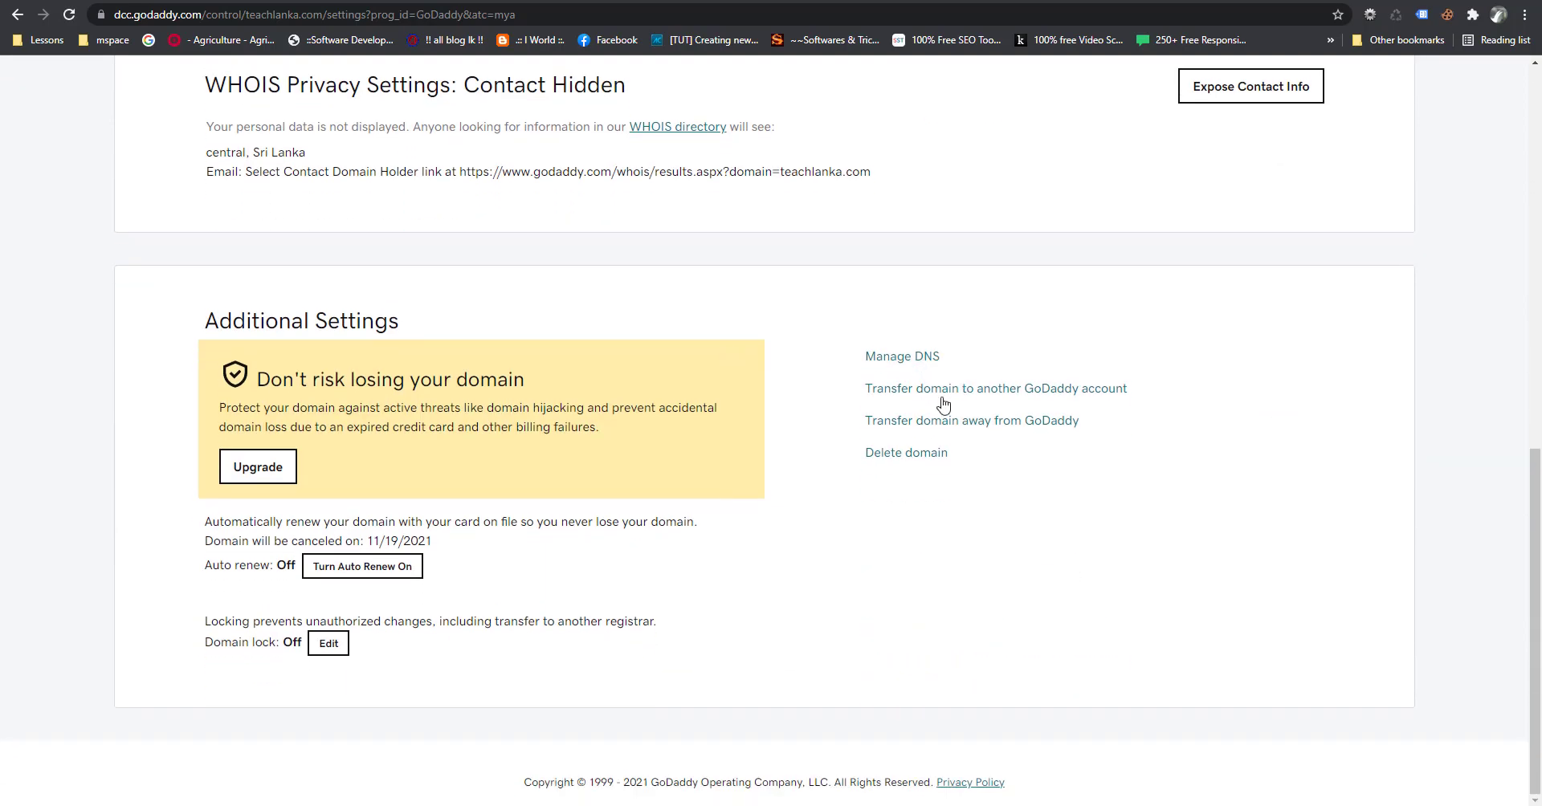
click(1000, 425)
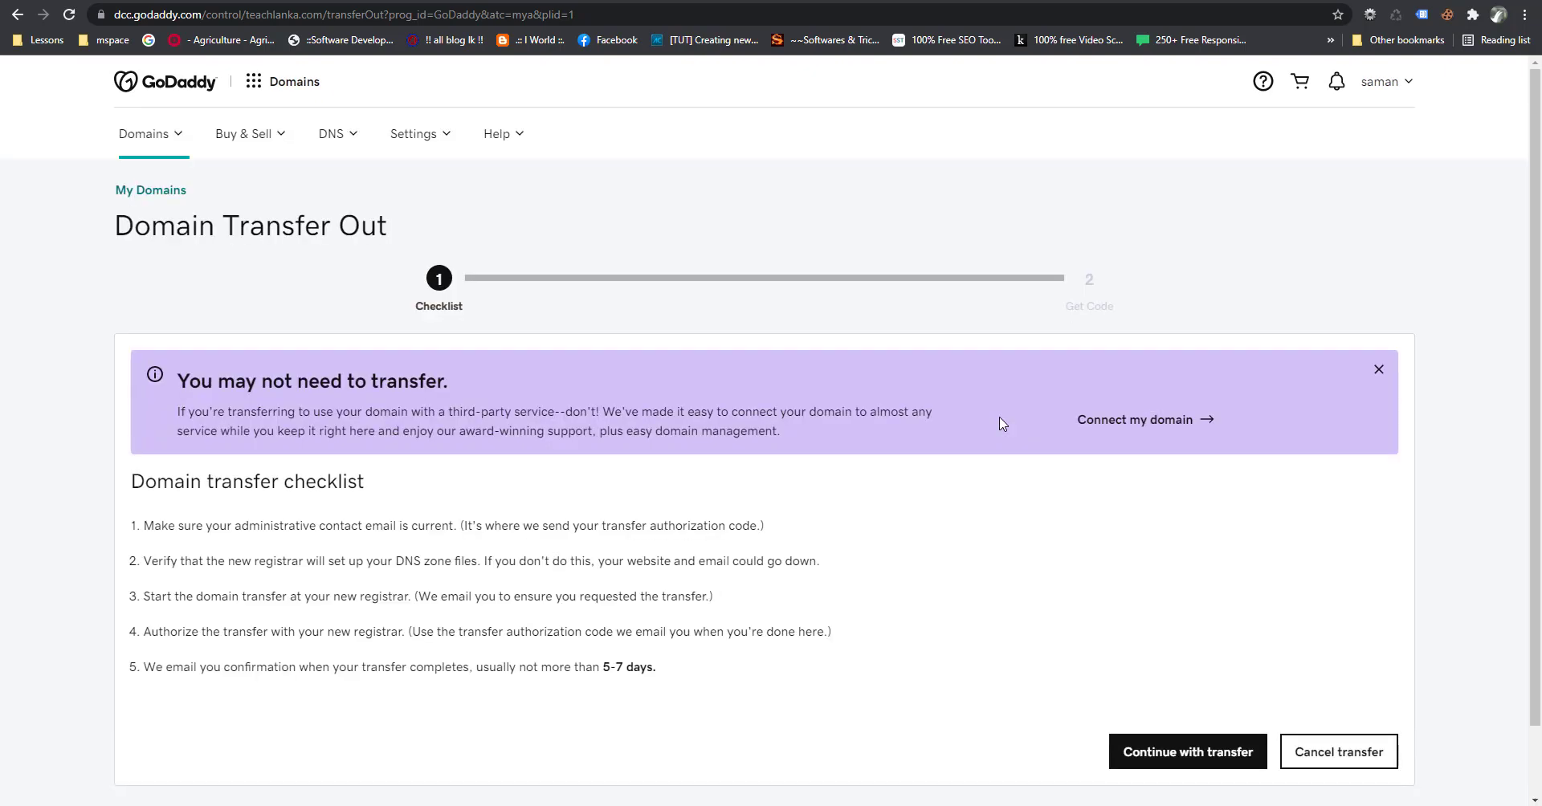
- Continue past the Domain Transfer Out checklist to the Get Code step
scroll(838, 565, down, 1)
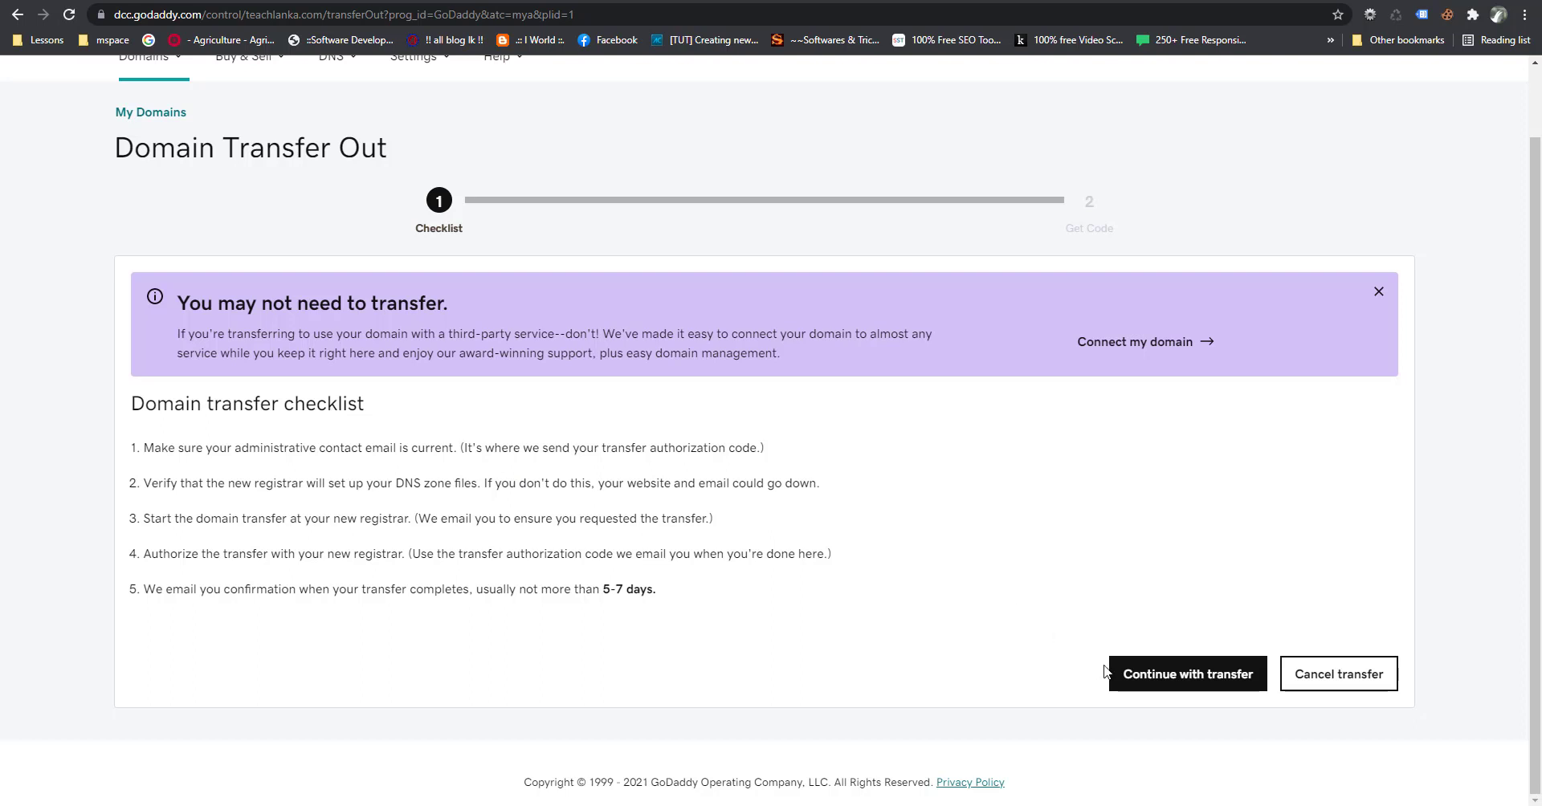
click(1179, 679)
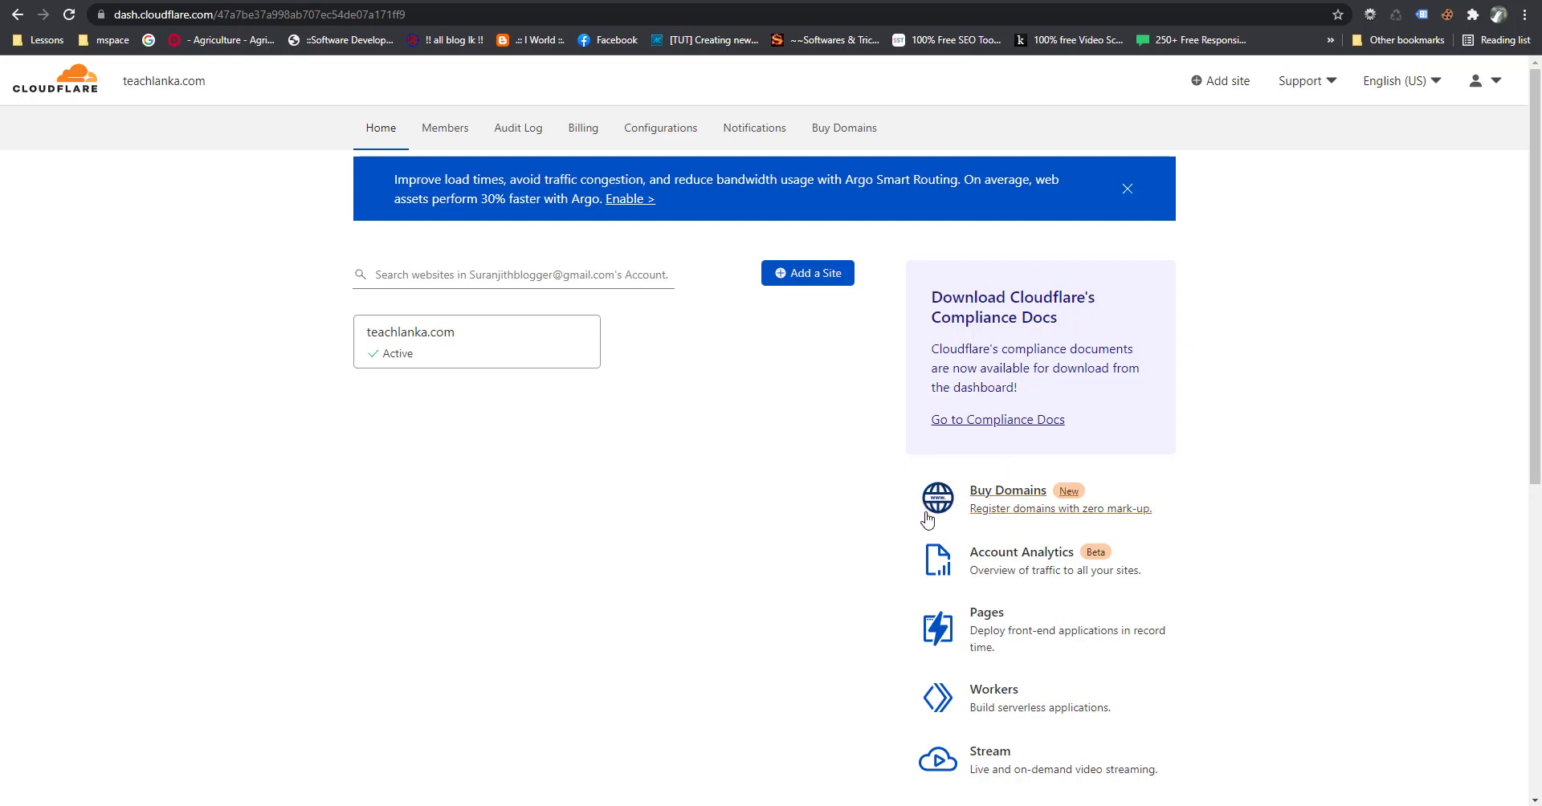
- Open the Buy Domains transfer page and go to Billing to add a payment method
click(1016, 498)
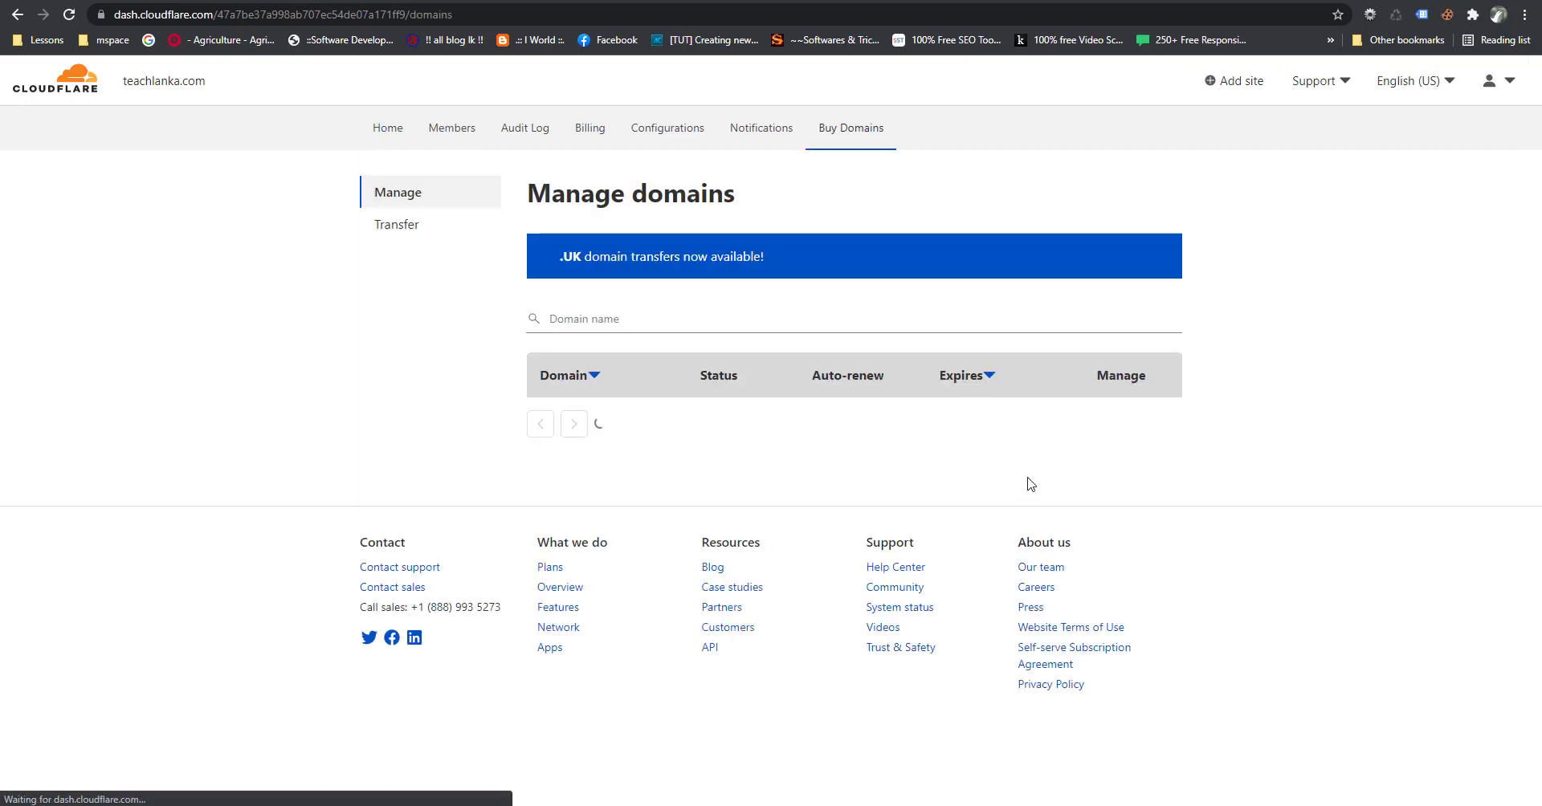
click(399, 227)
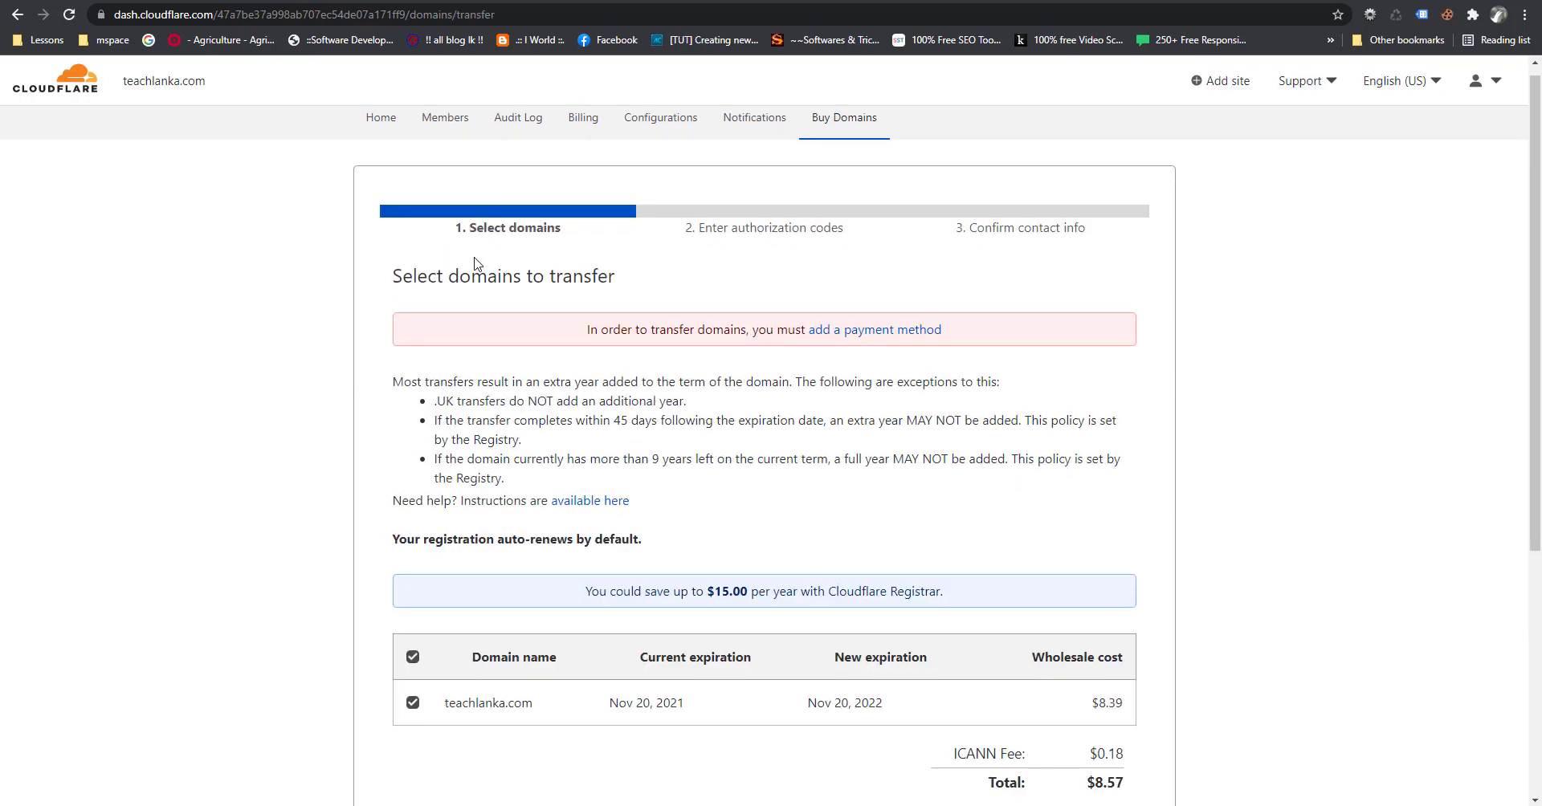
scroll(616, 372, down, 3)
scroll(642, 399, down, 1)
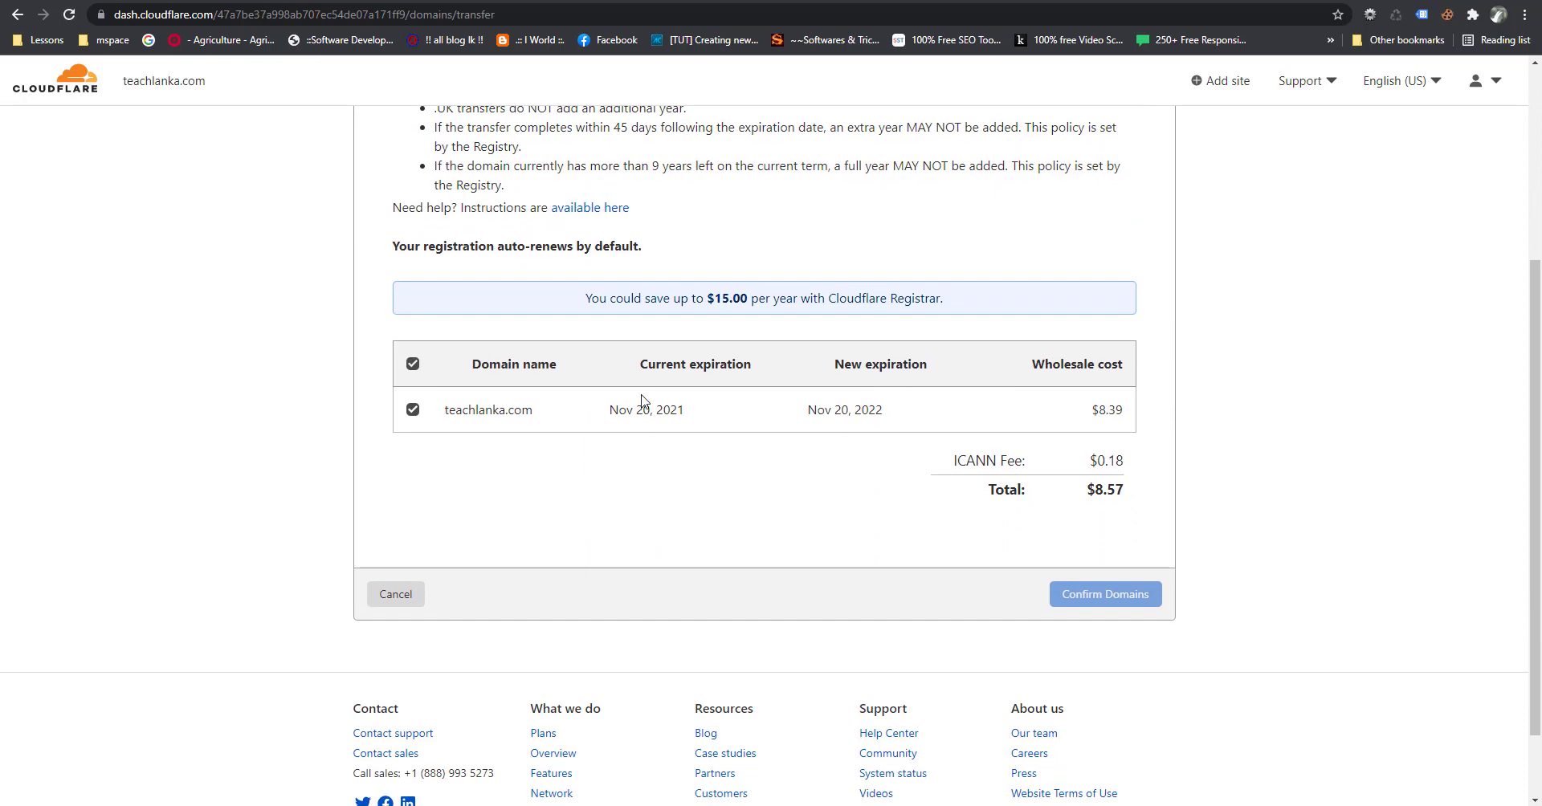
scroll(641, 377, up, 3)
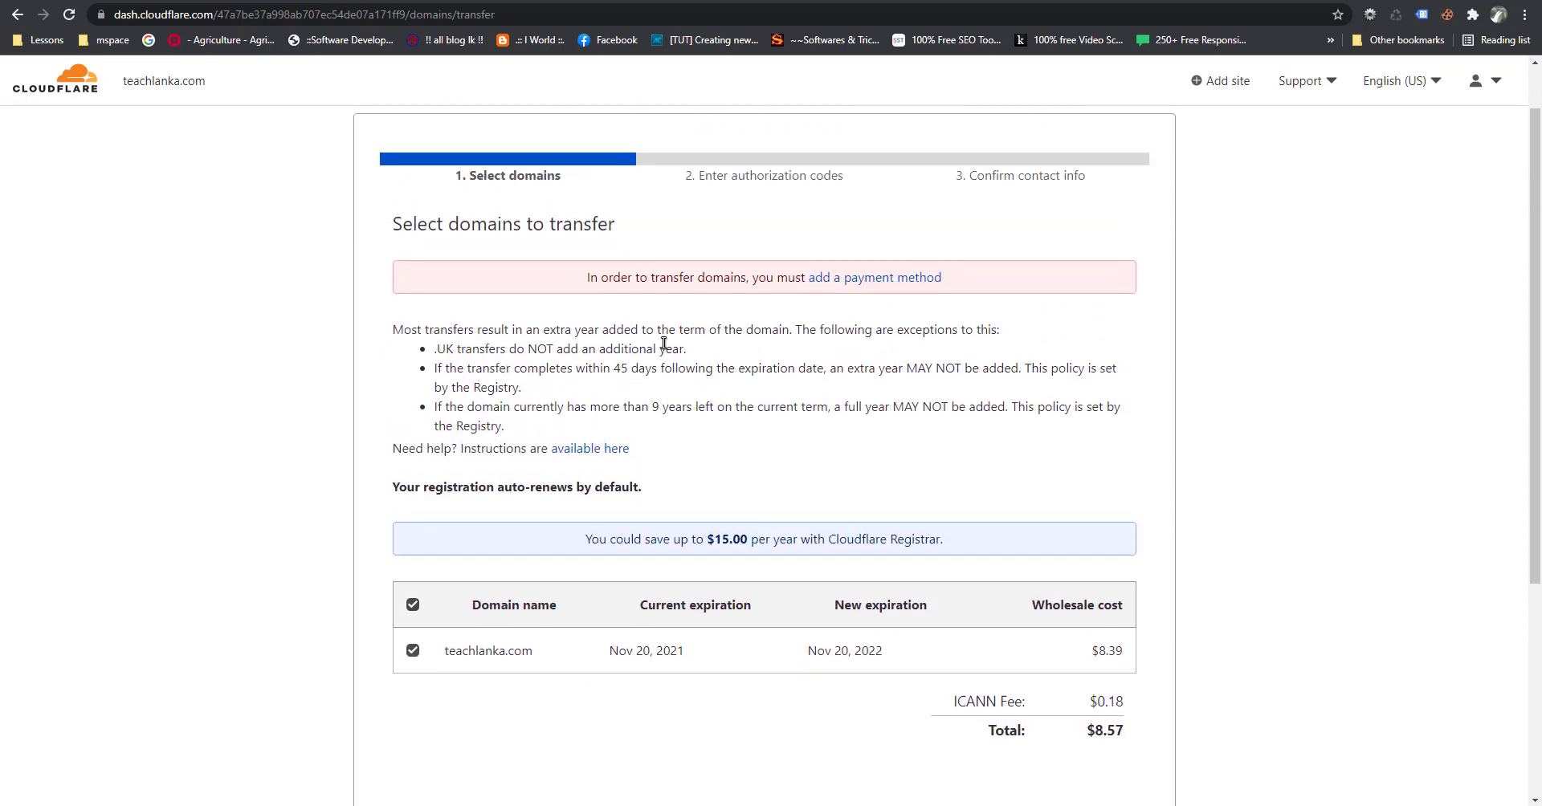
click(842, 286)
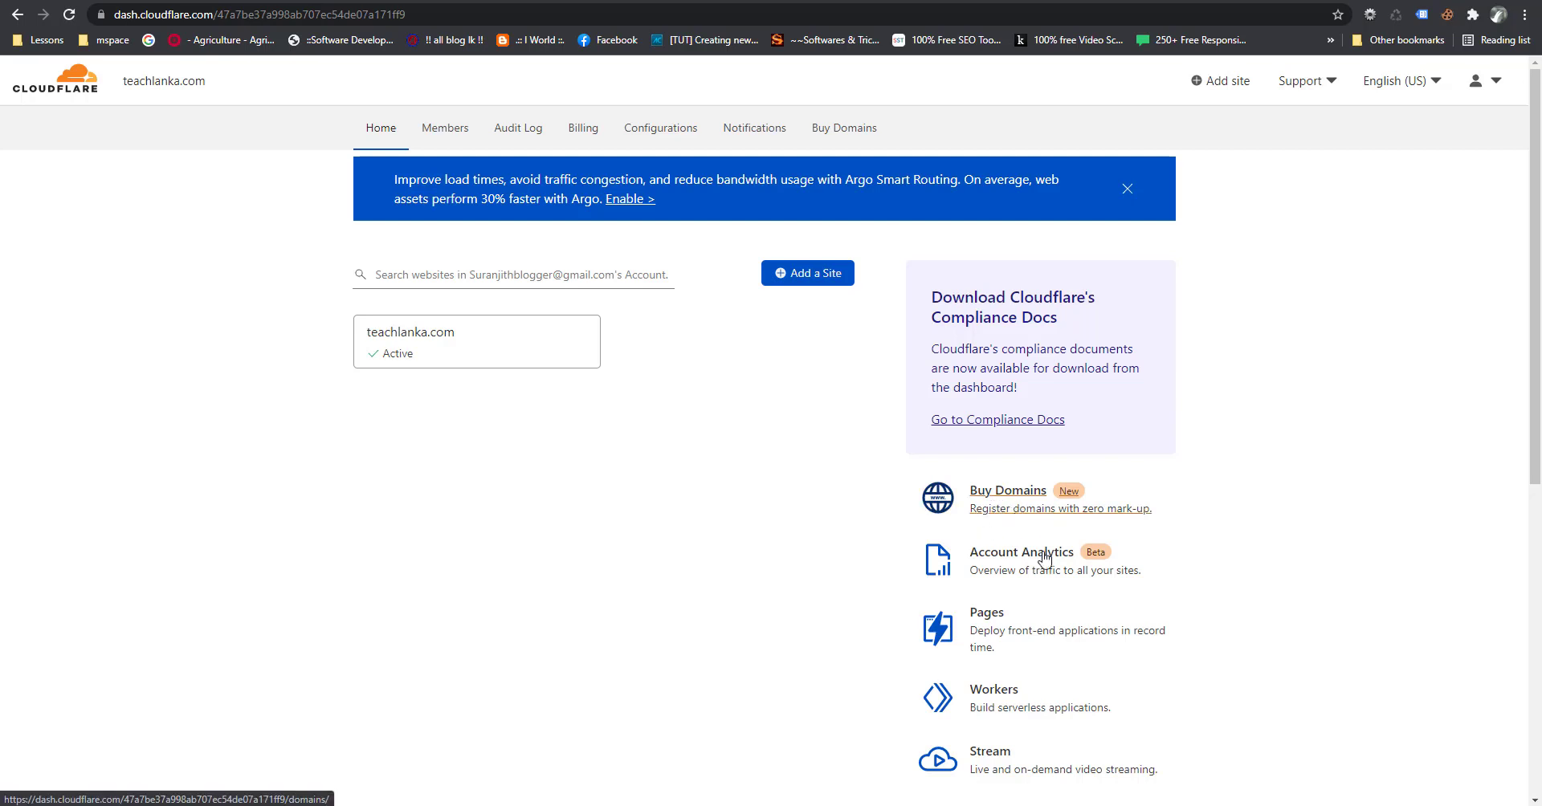
- Return to Buy Domains > Transfer so teachlanka.com loads for transfer at $8.57
click(1008, 492)
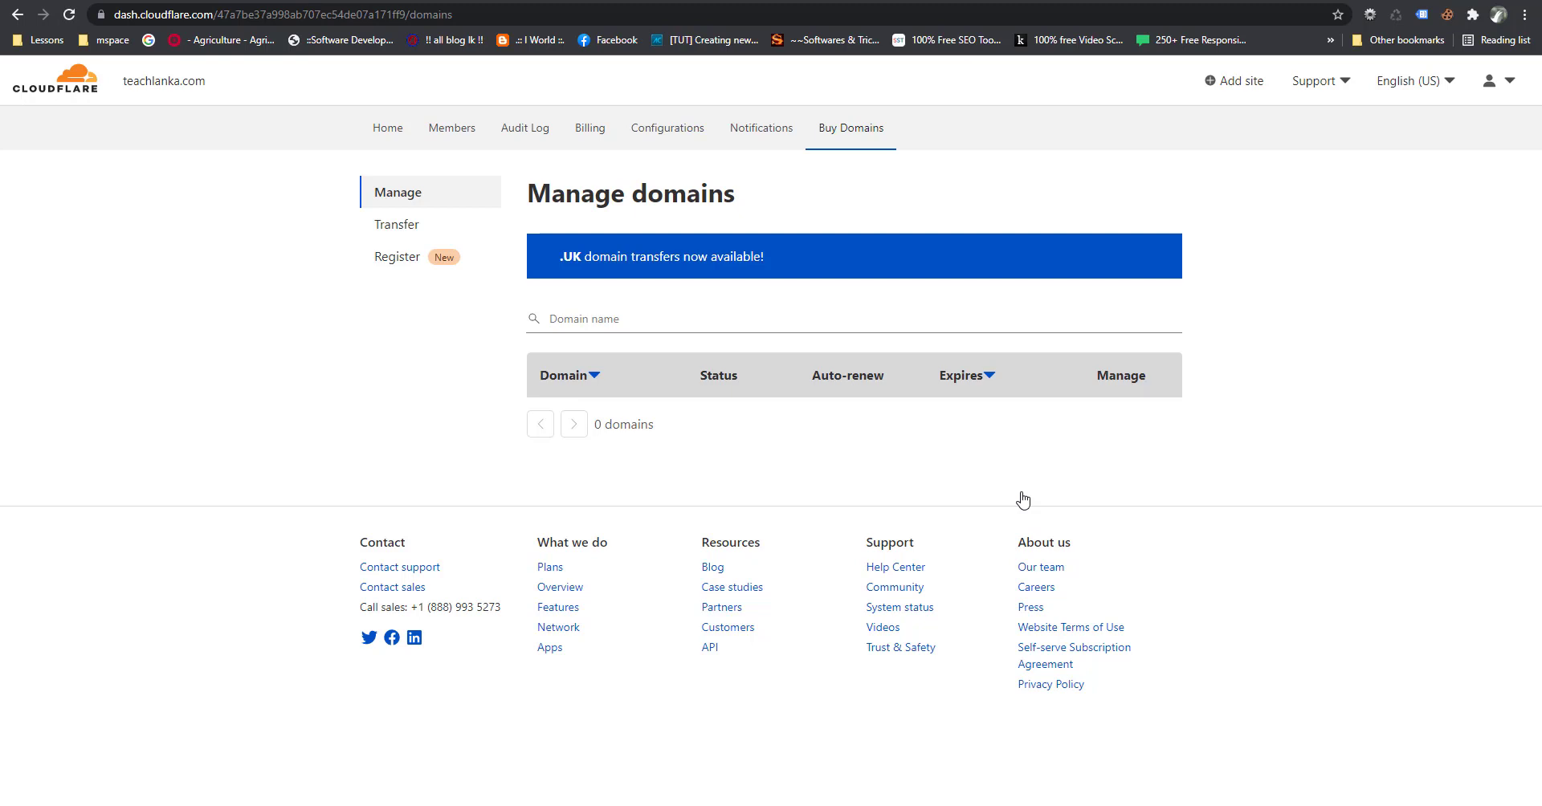
click(396, 224)
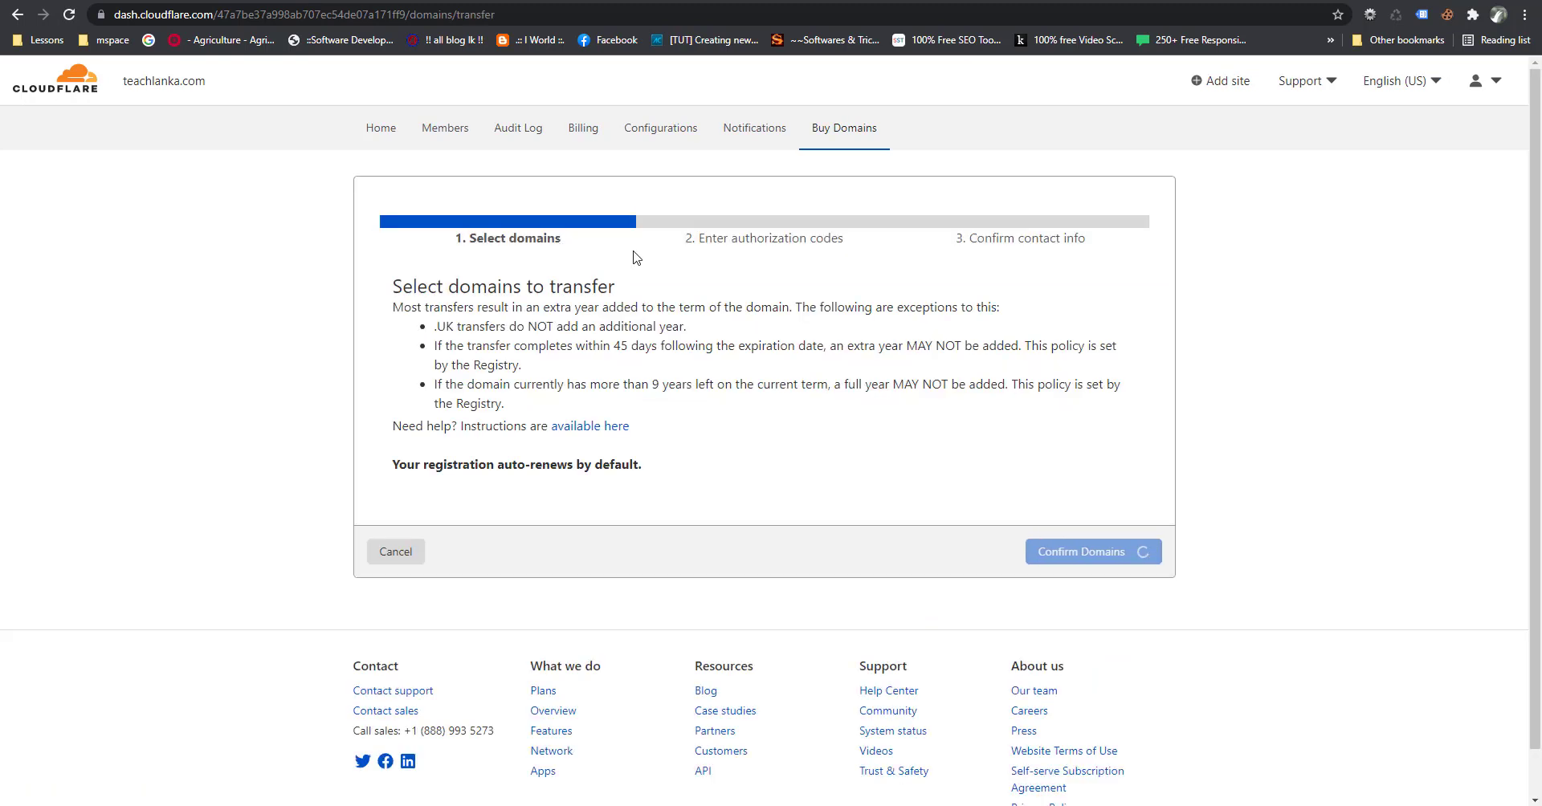
scroll(636, 257, down, 1)
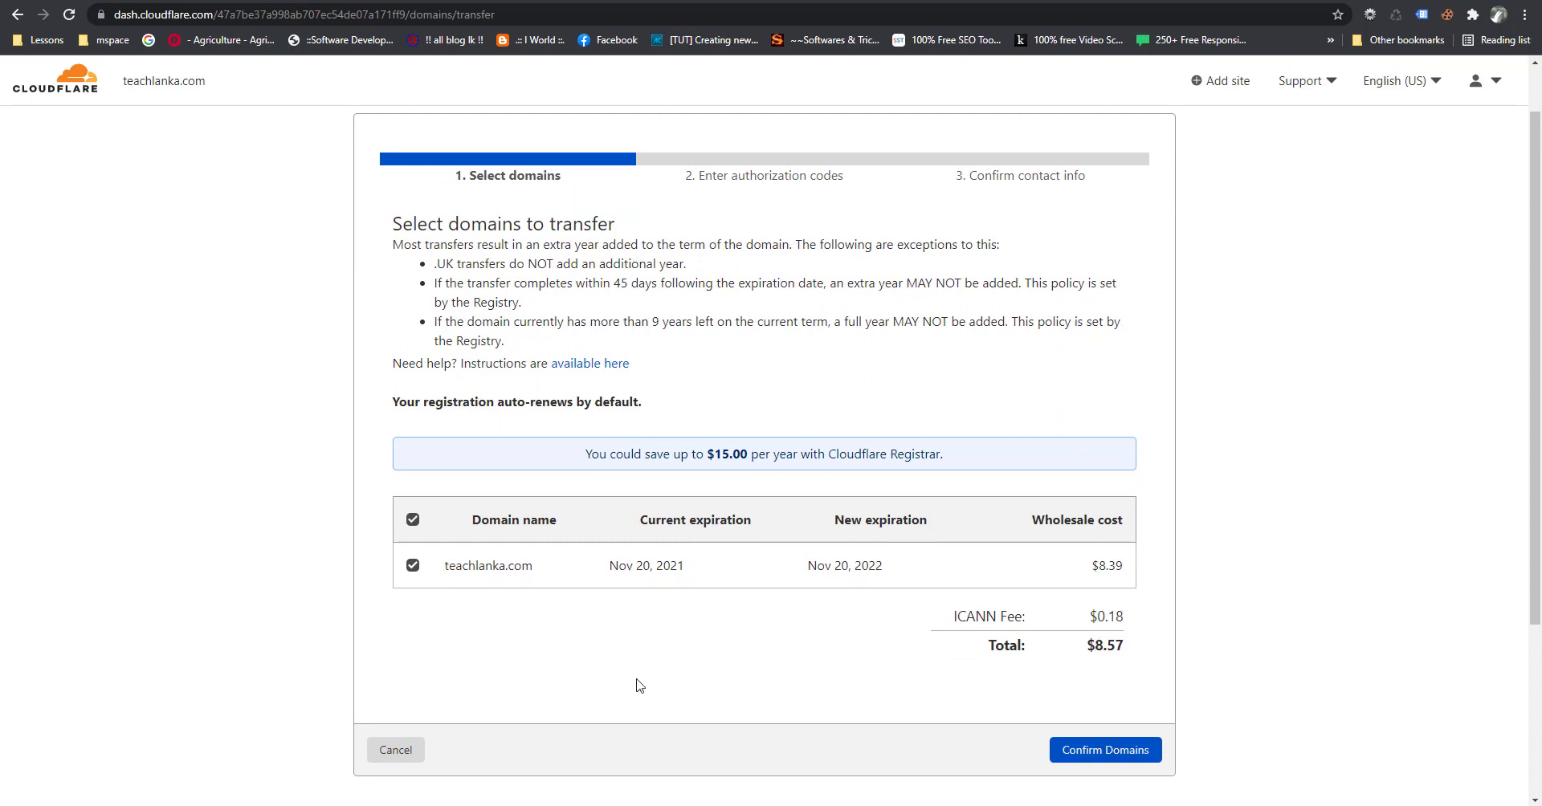
- Confirm teachlanka.com, paste the GoDaddy authorization code, and proceed with the transfer
click(1102, 755)
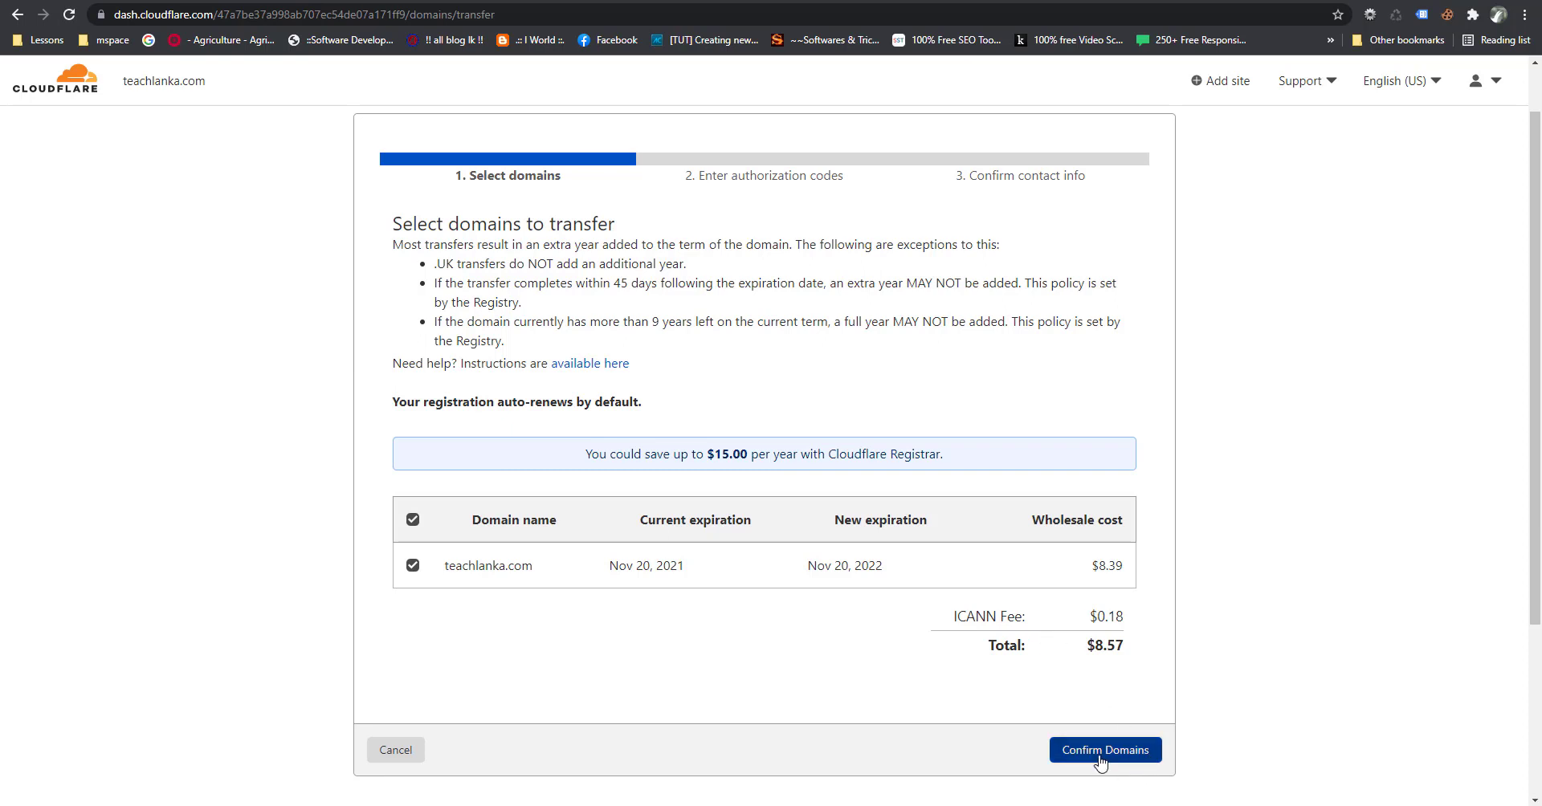
click(502, 528)
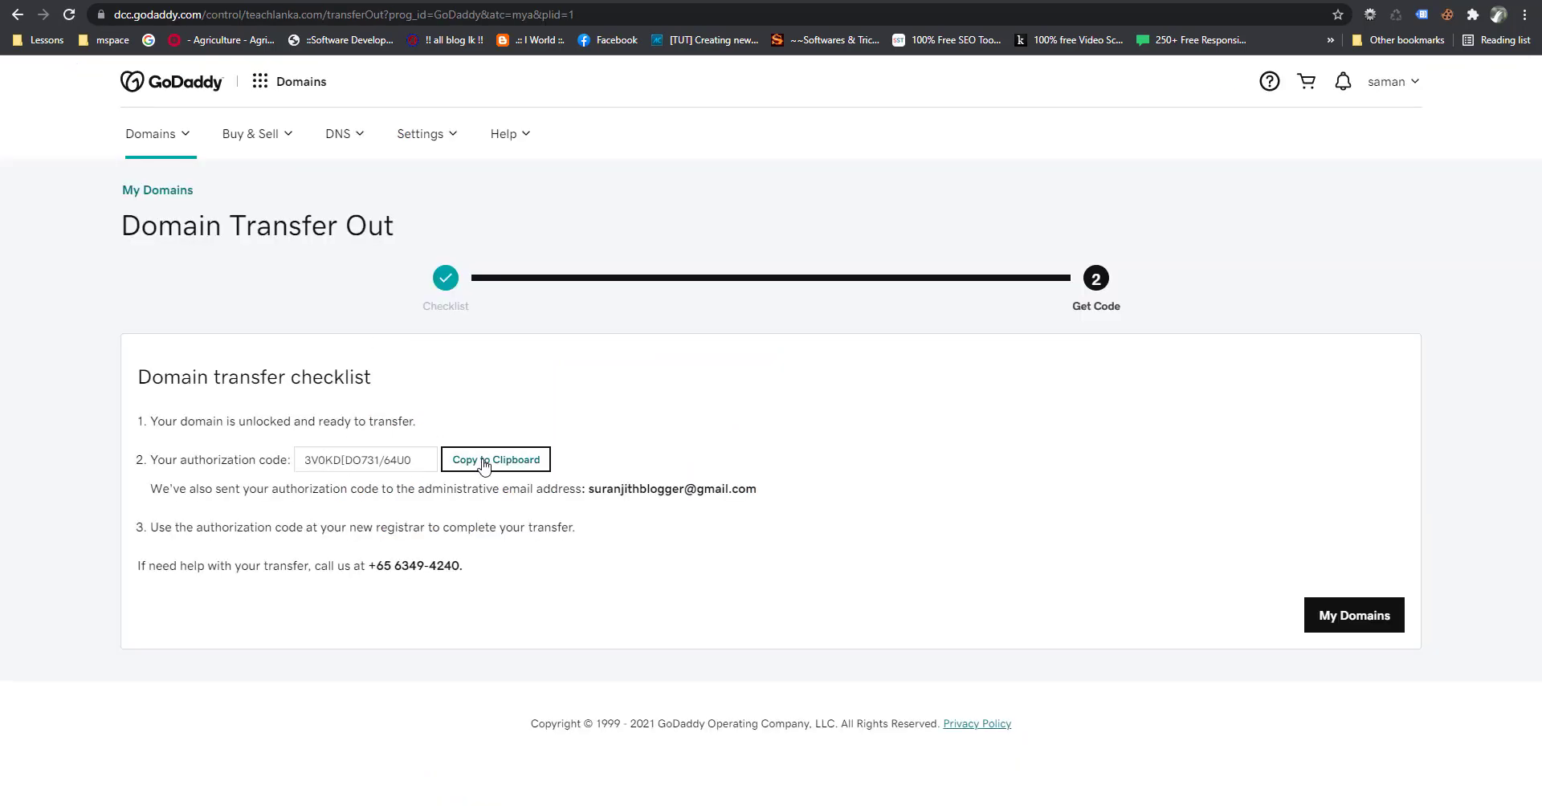
click(480, 461)
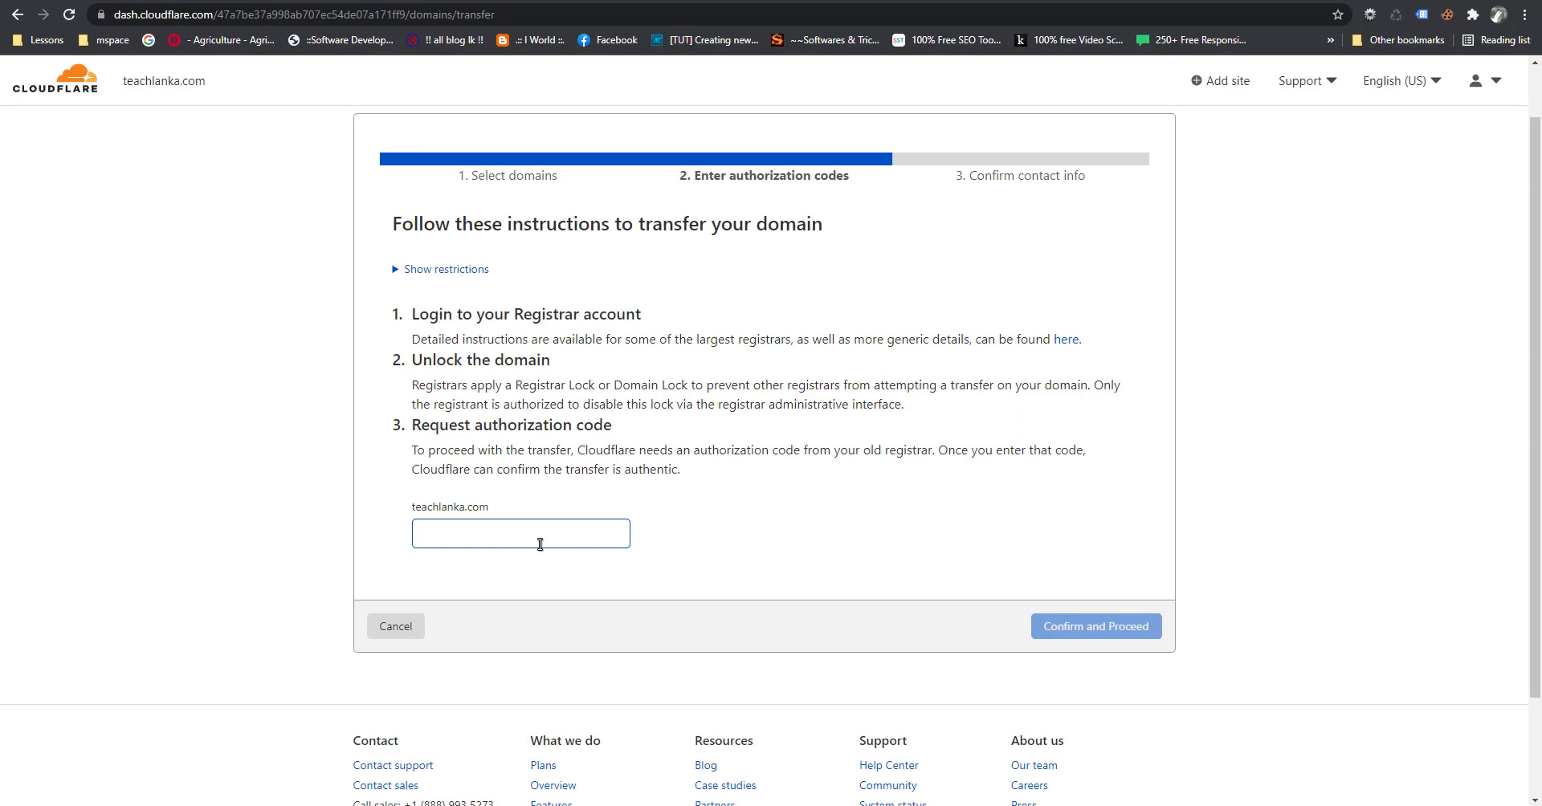
key(ctrl+v)
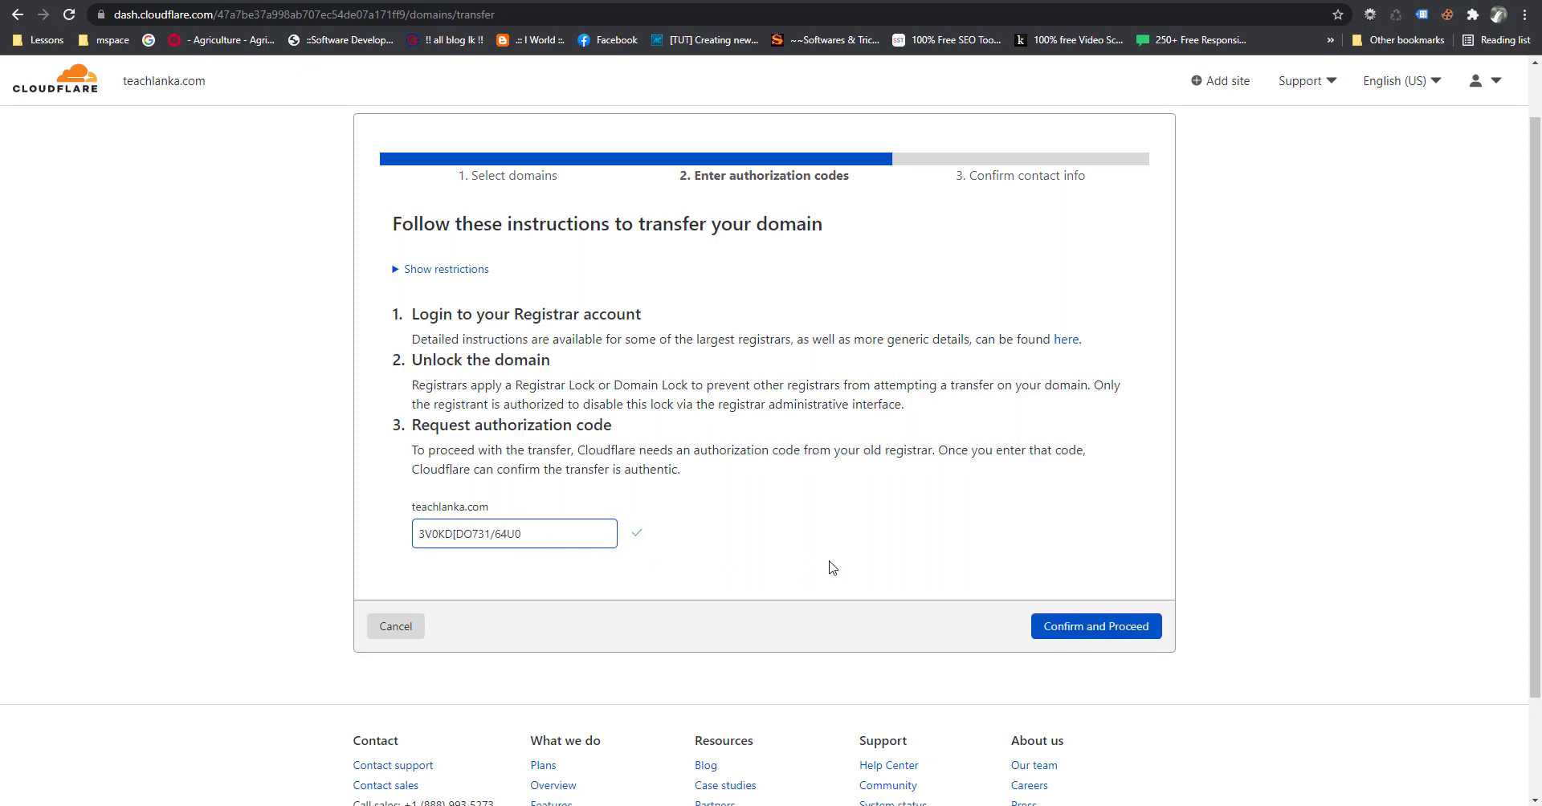
click(1058, 623)
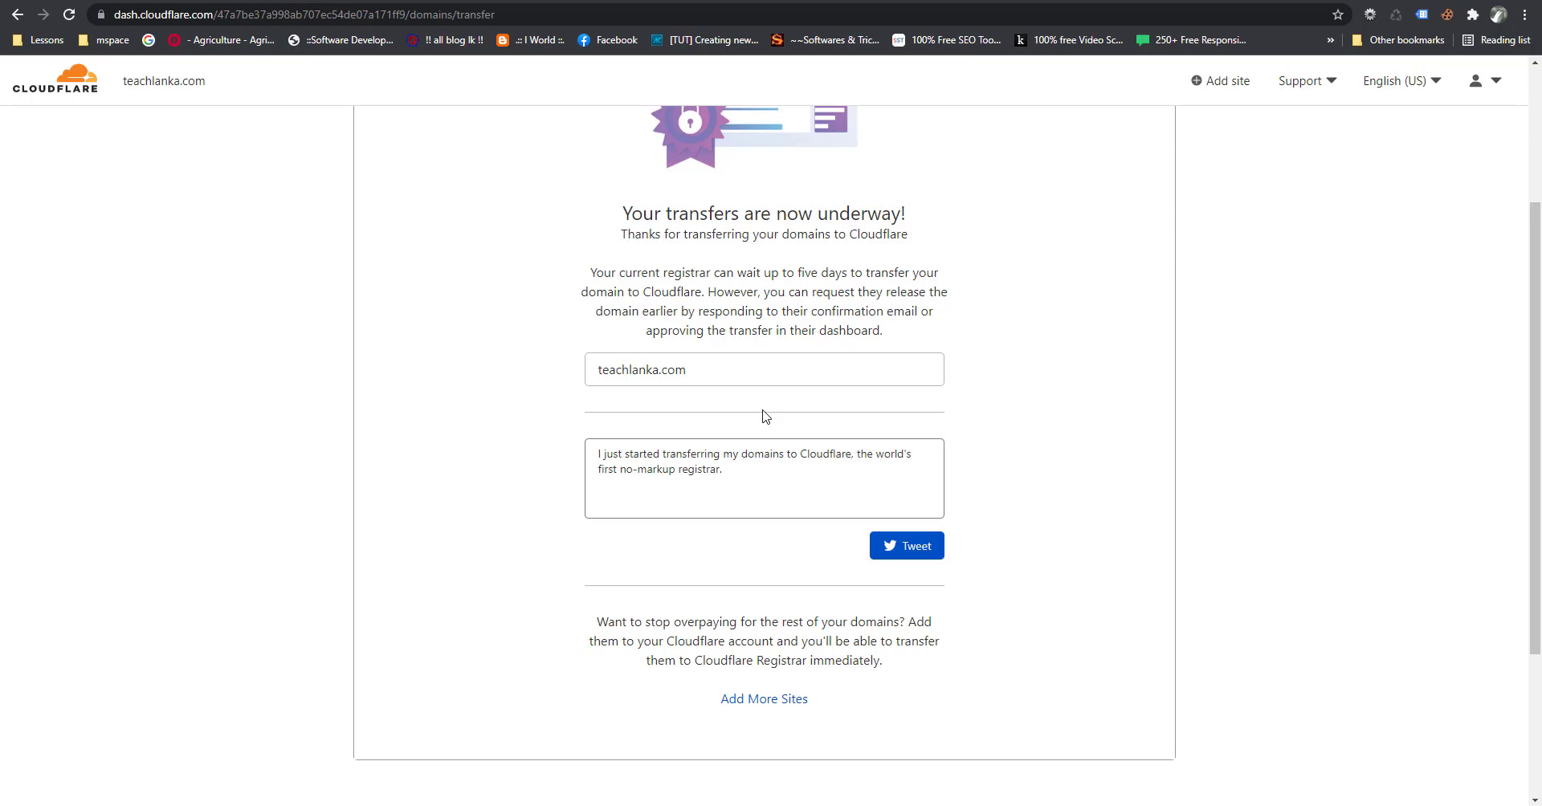
- Review the confirmation that teachlanka.com's transfer to Cloudflare is underway
scroll(767, 416, up, 1)
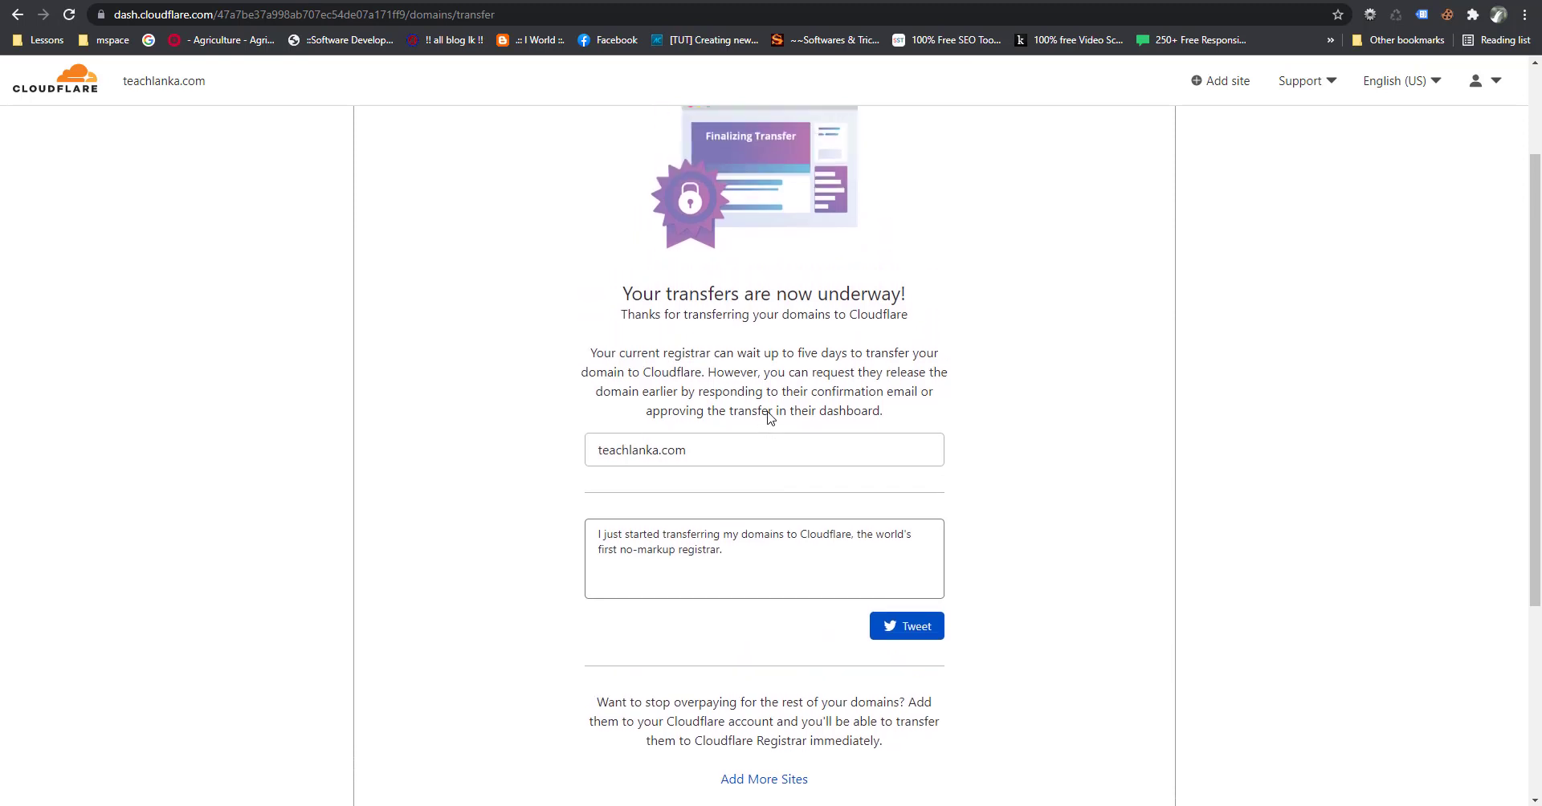
scroll(767, 416, up, 1)
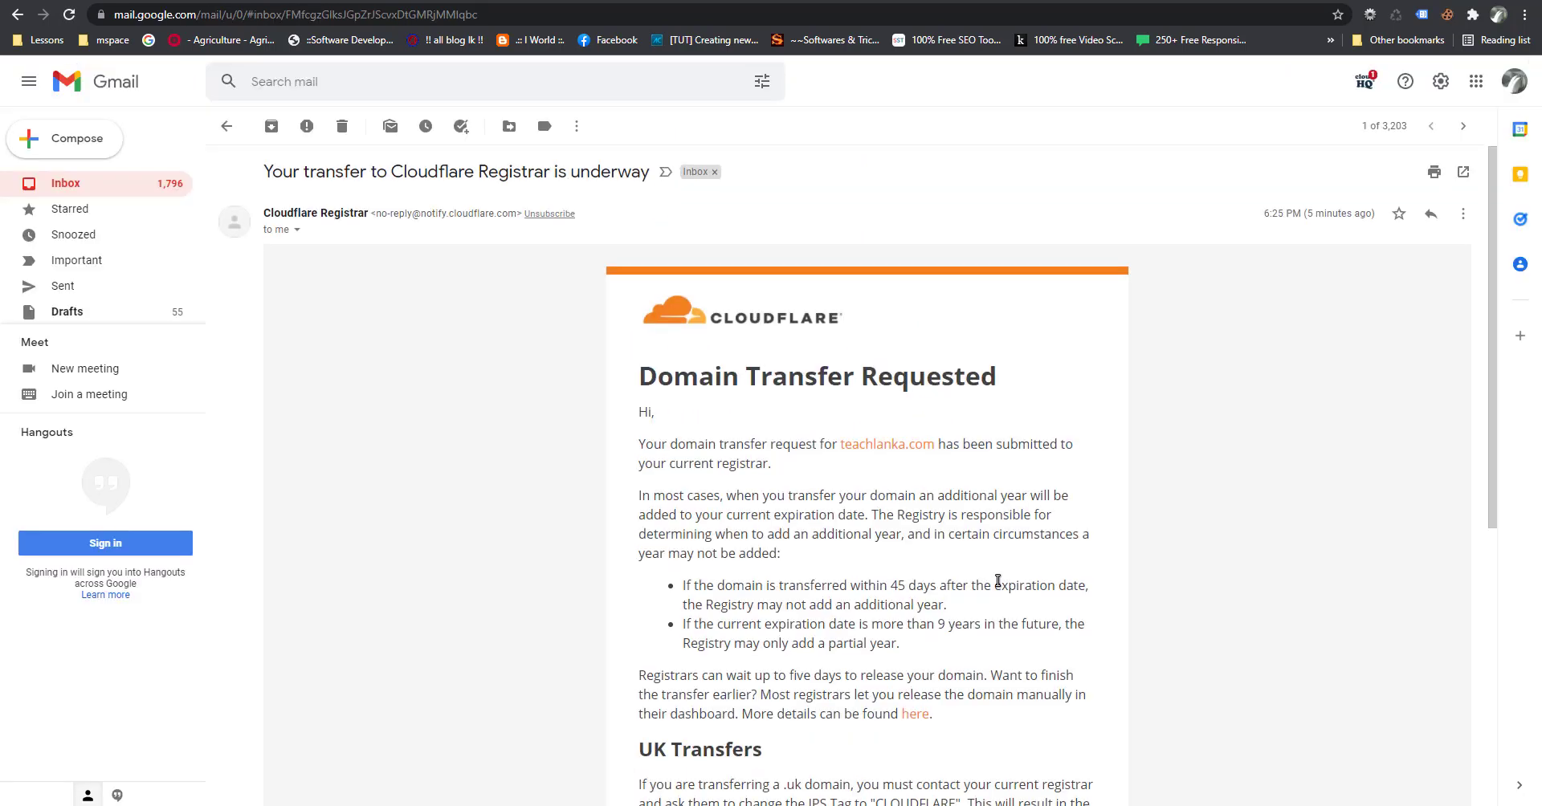
scroll(999, 580, down, 1)
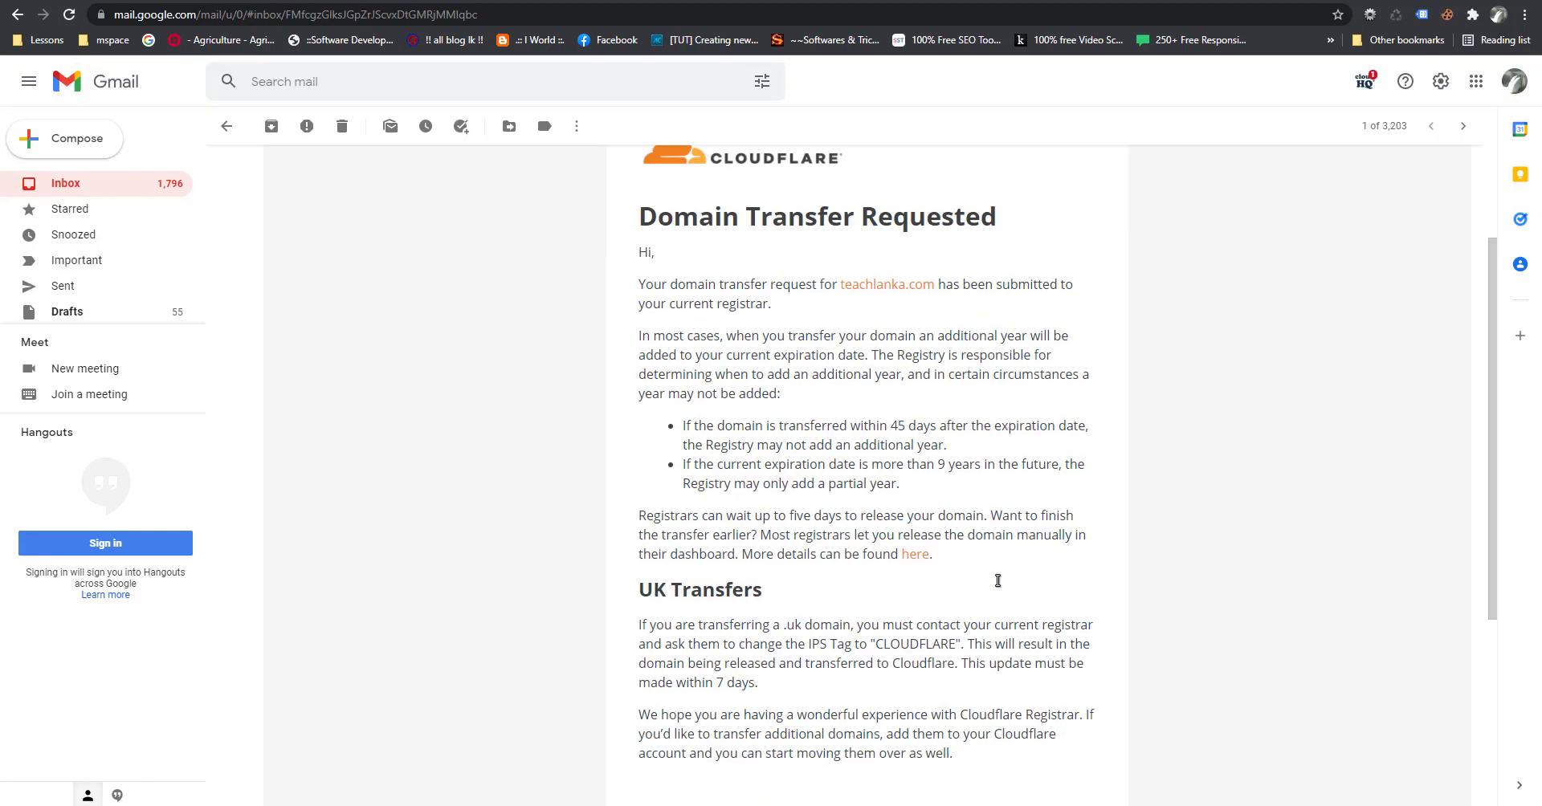
scroll(998, 580, up, 1)
scroll(999, 580, down, 1)
scroll(998, 580, up, 1)
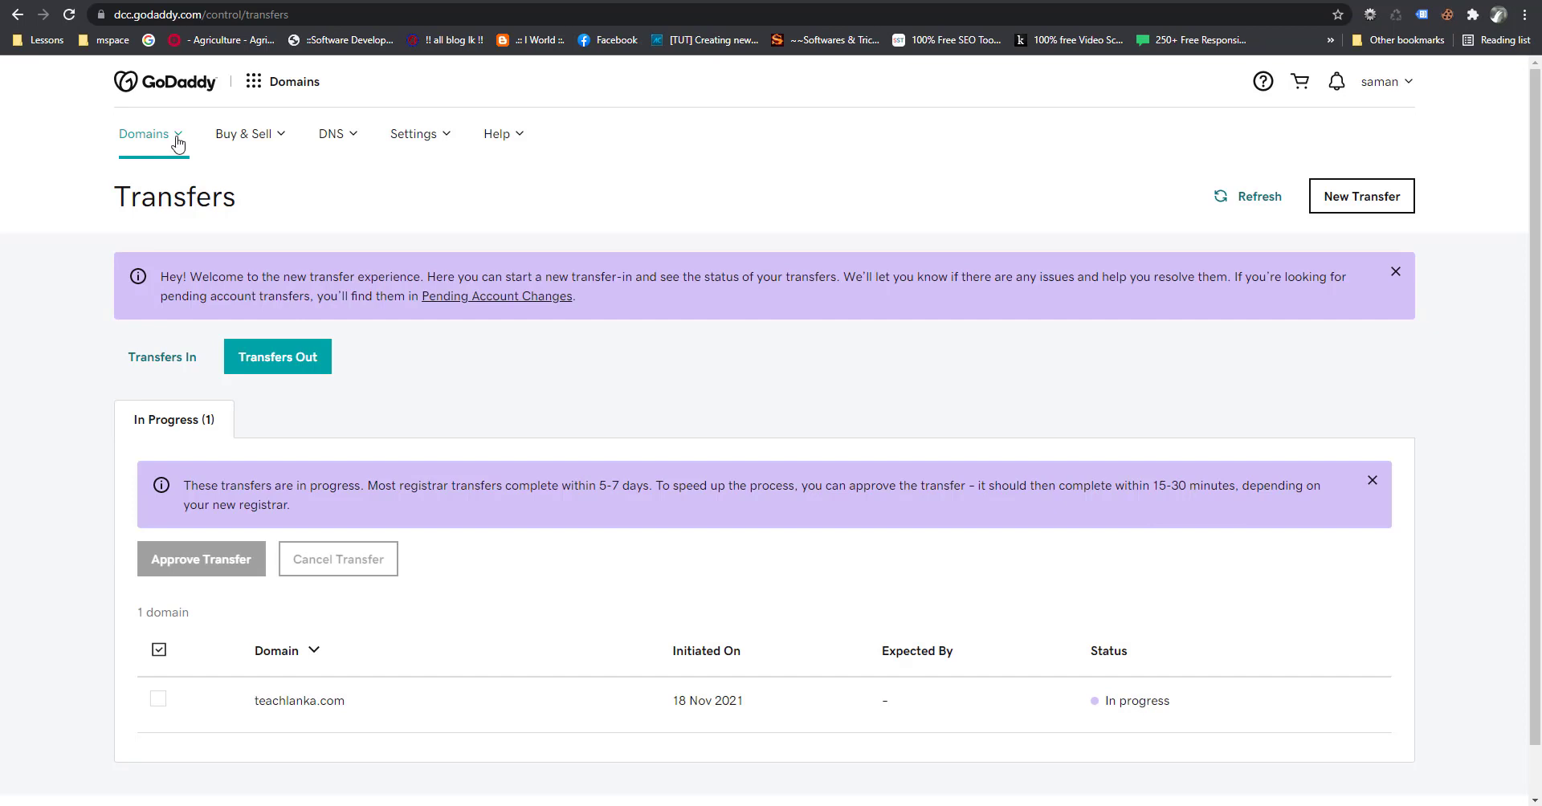
click(178, 141)
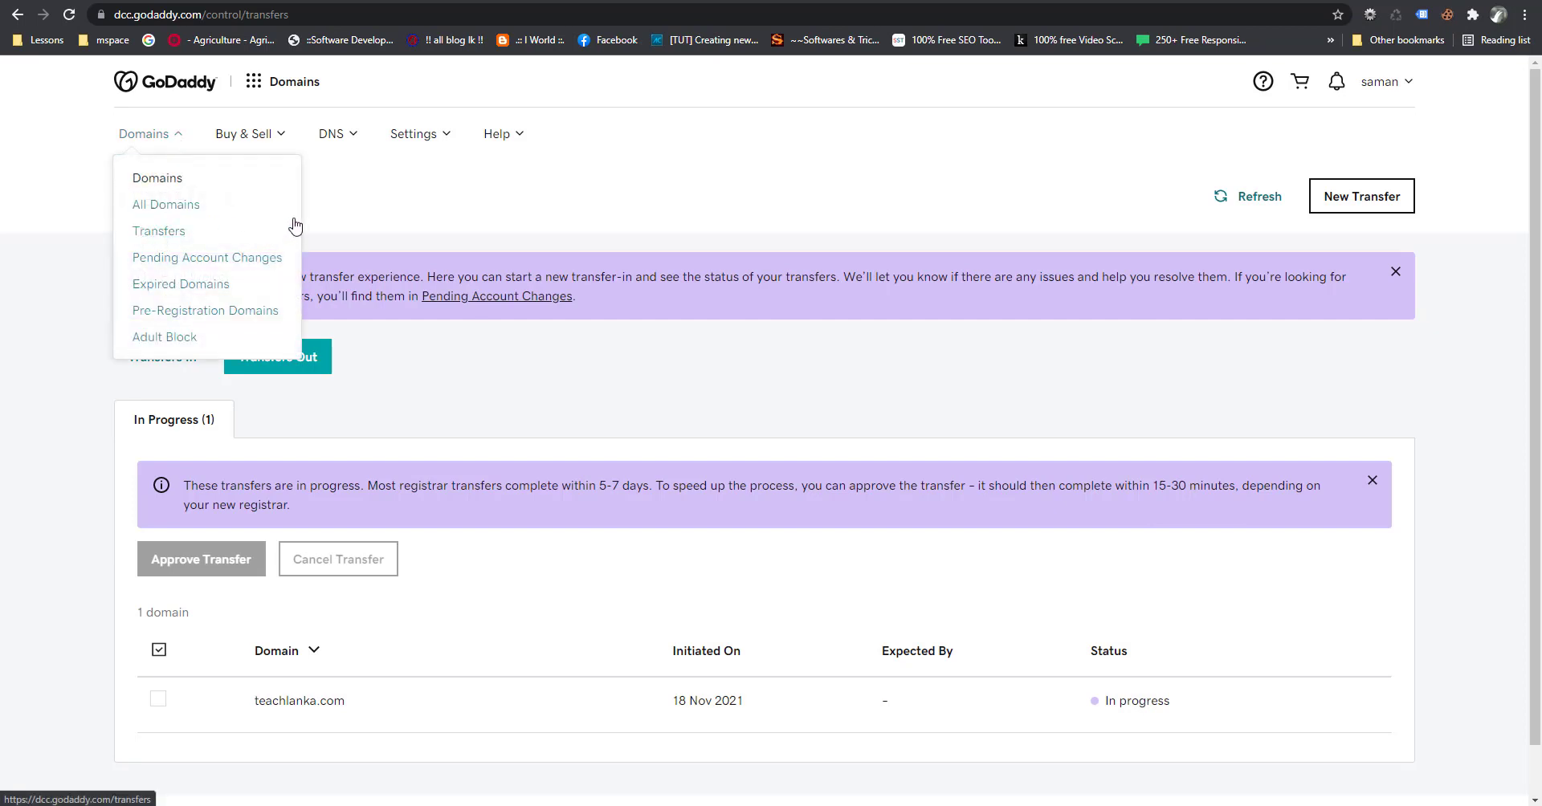
- In GoDaddy Transfers Out, select teachlanka.com and approve its outgoing transfer
click(241, 231)
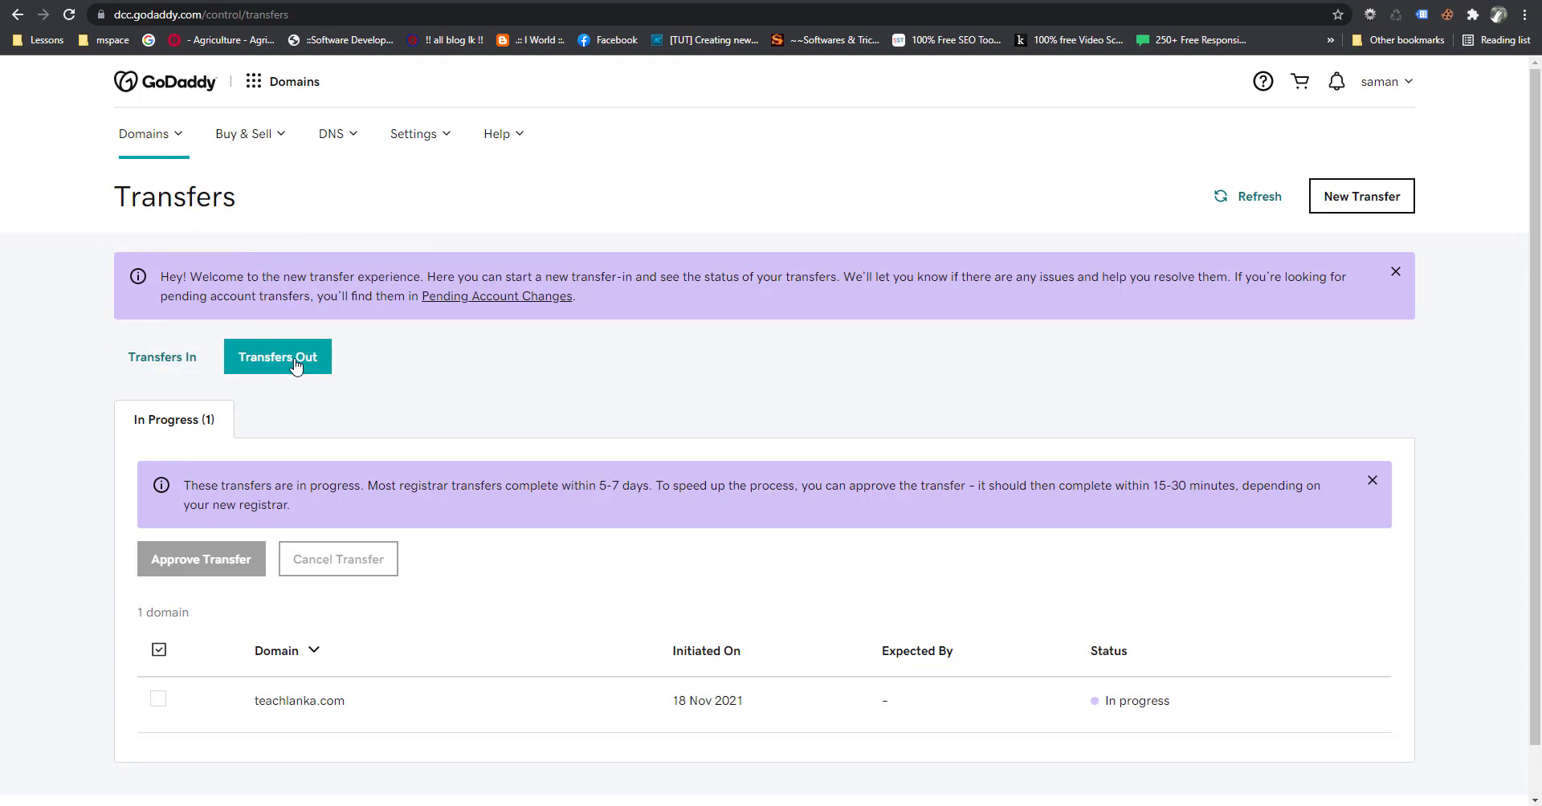
scroll(326, 397, down, 1)
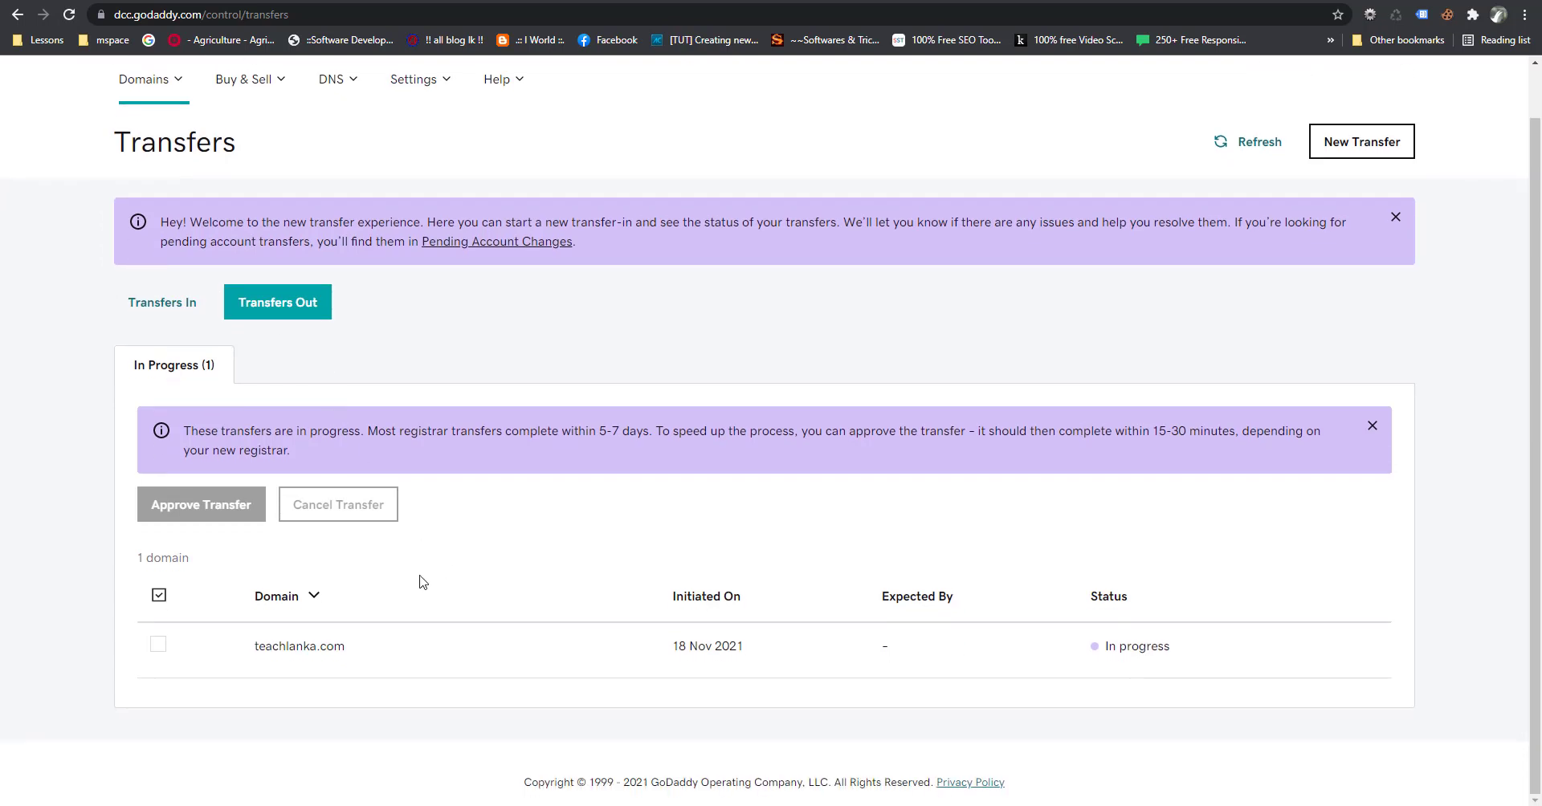
click(159, 646)
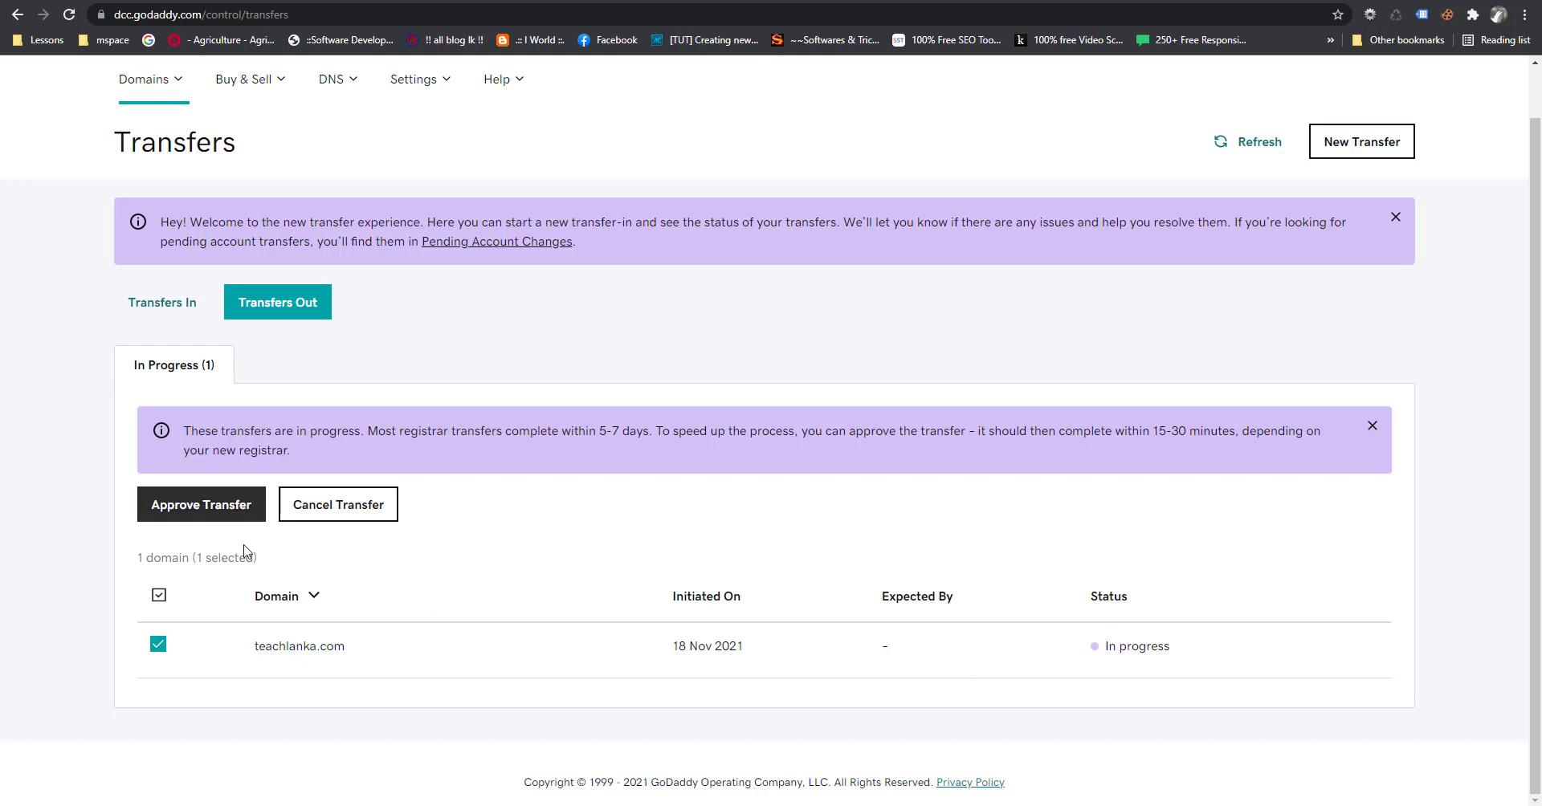
click(206, 506)
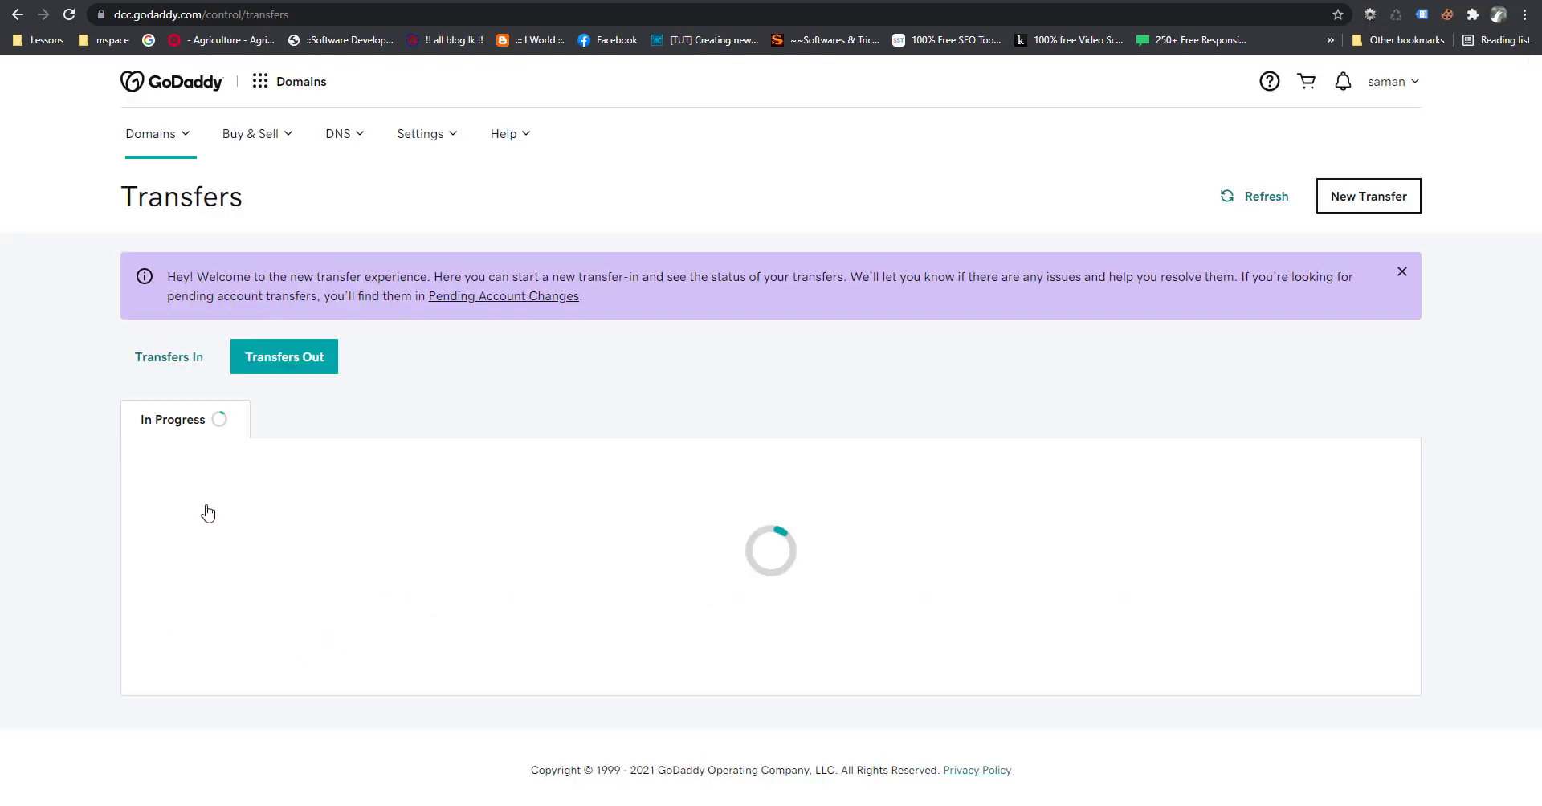